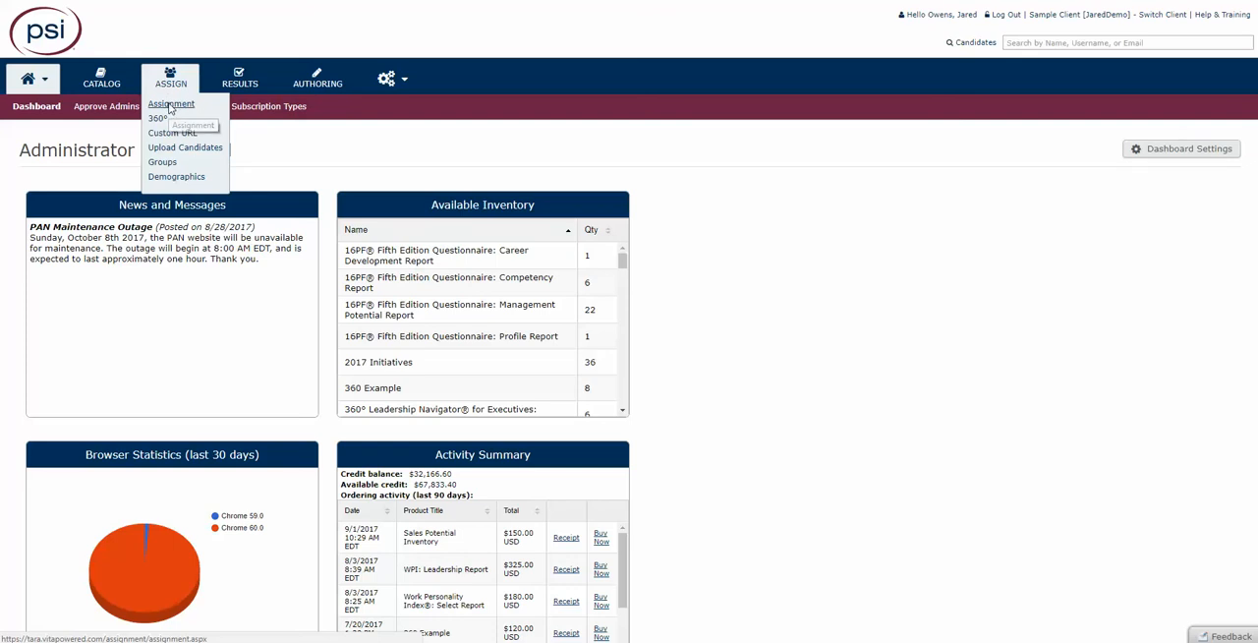
# - Start a new assignment with the 360 Example product, using Subject Assigned Raters, and continue to participant selection
pyautogui.click(169, 106)
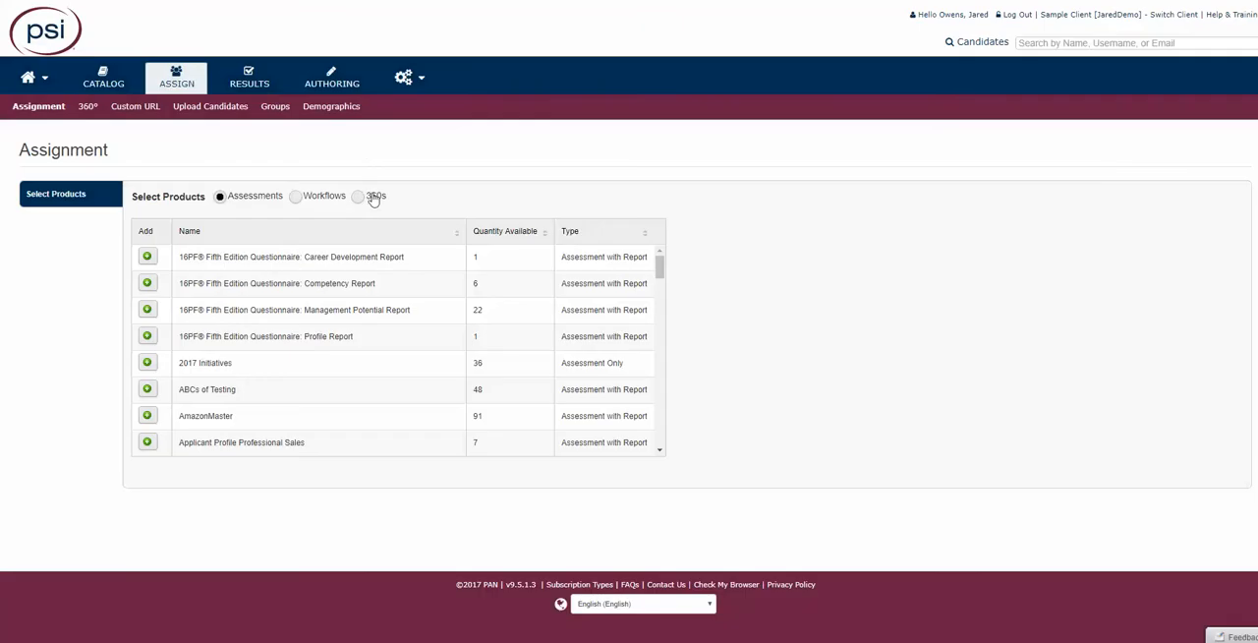
pyautogui.click(358, 196)
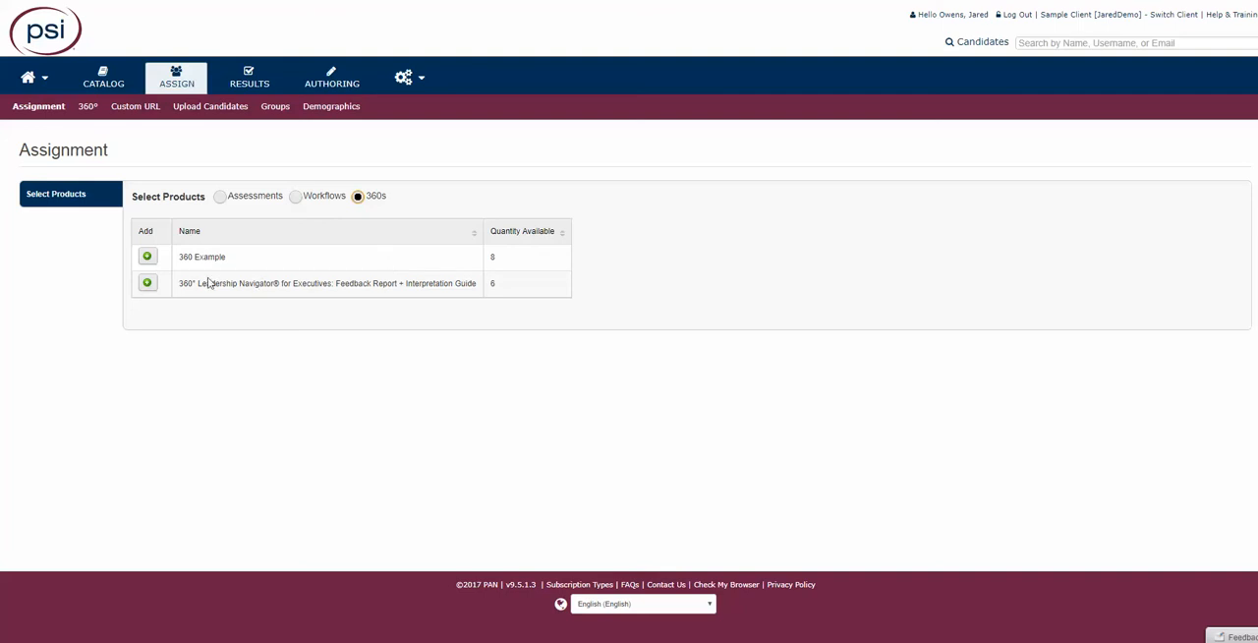
pyautogui.click(146, 257)
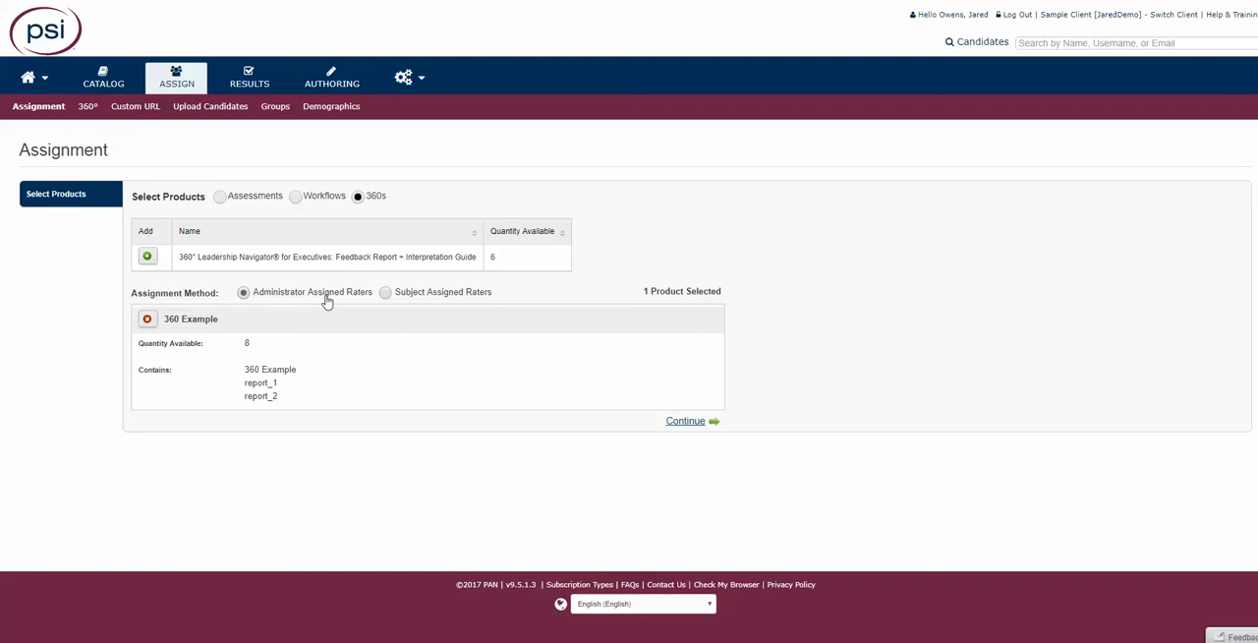
pyautogui.click(384, 293)
pyautogui.click(685, 423)
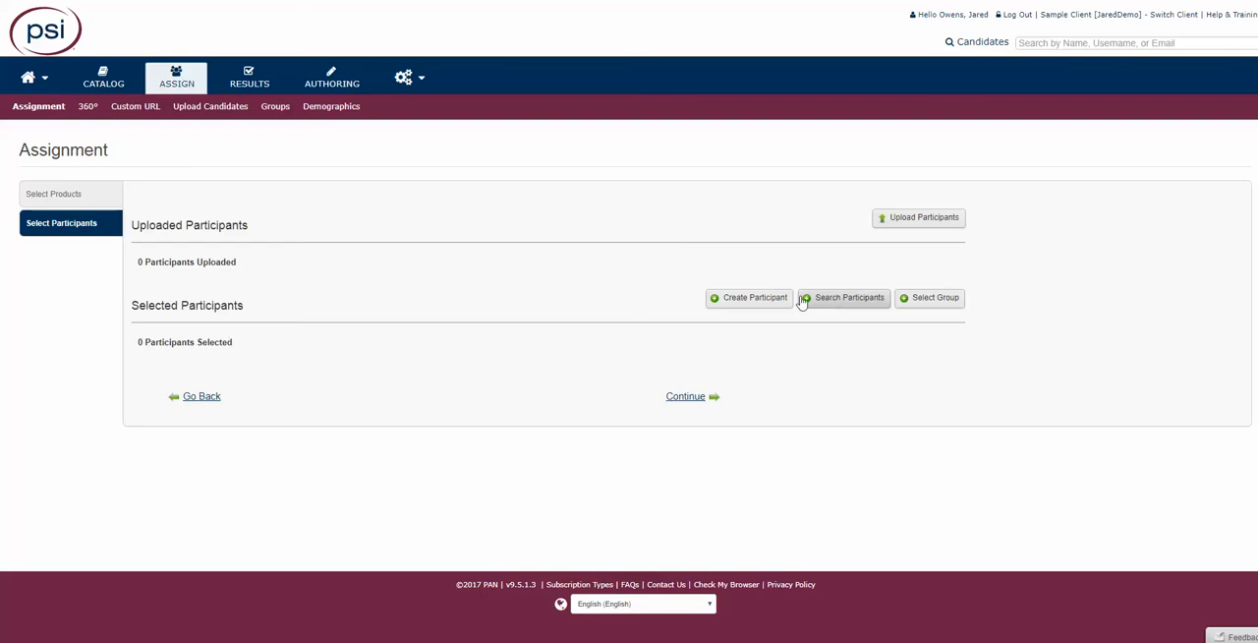
# - Create a participant by entering the first name, last name, e-mail and username, and save the account despite the duplicate check
pyautogui.click(760, 303)
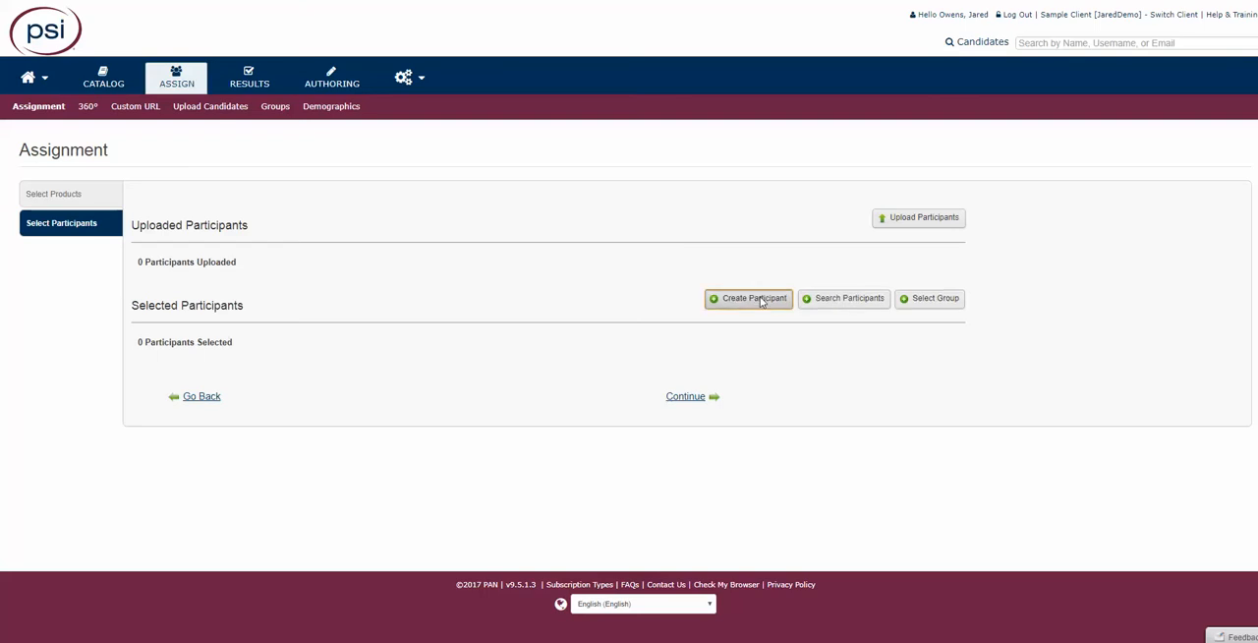
pyautogui.click(603, 244)
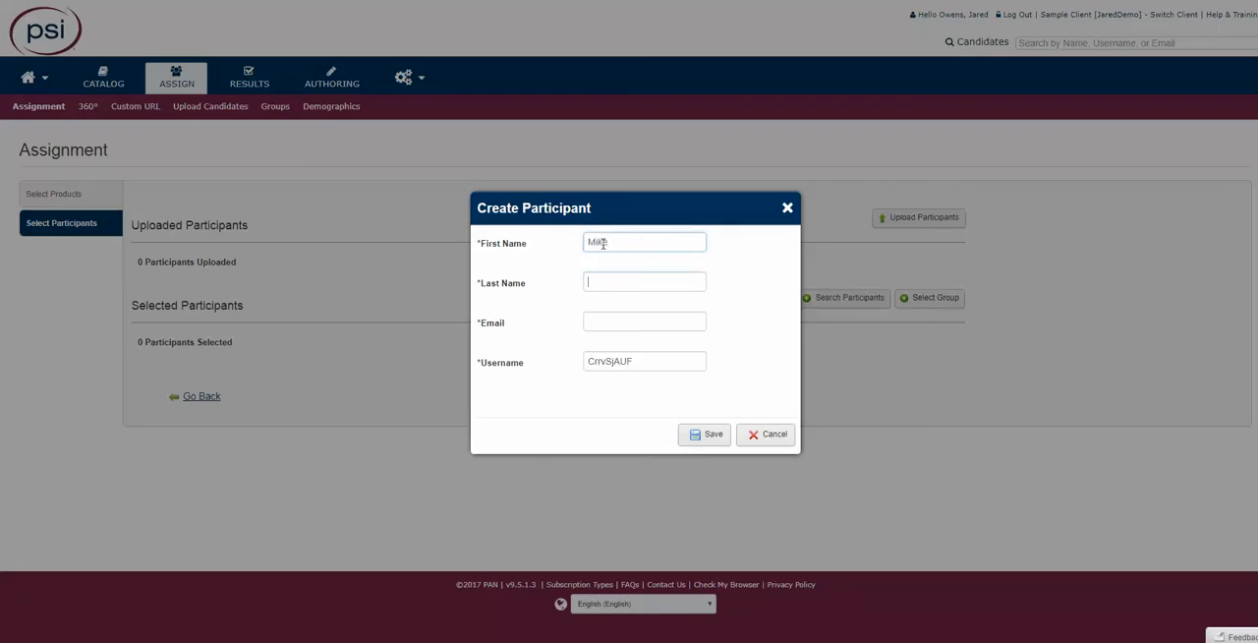
pyautogui.press('Tab')
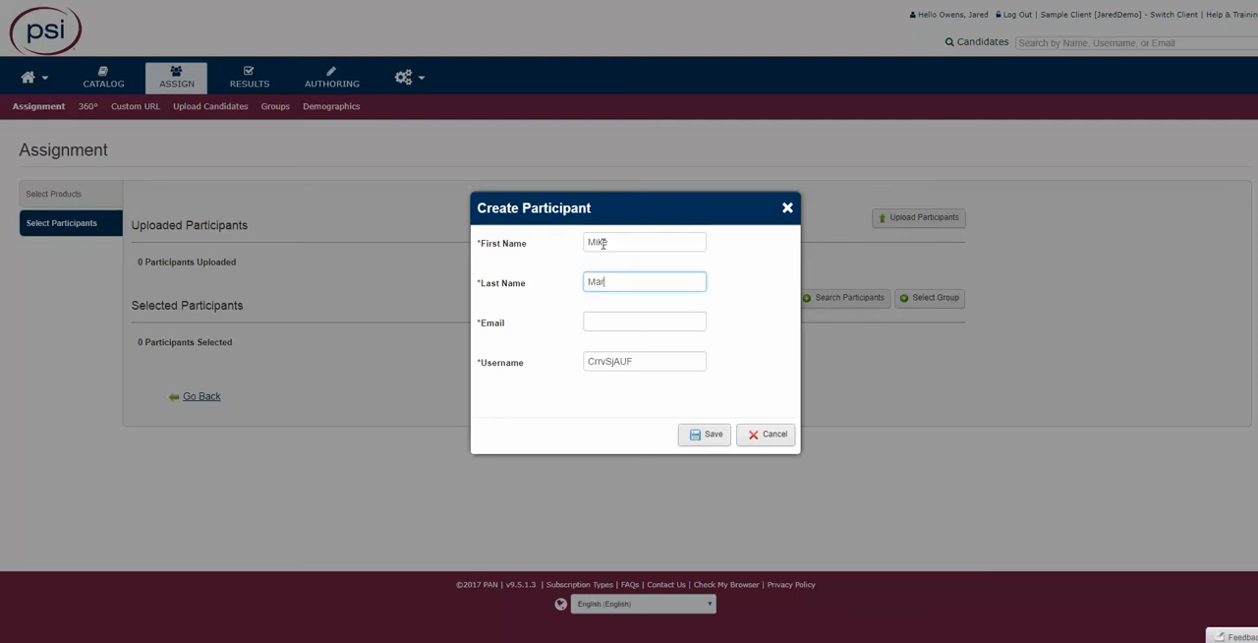
pyautogui.press('Tab')
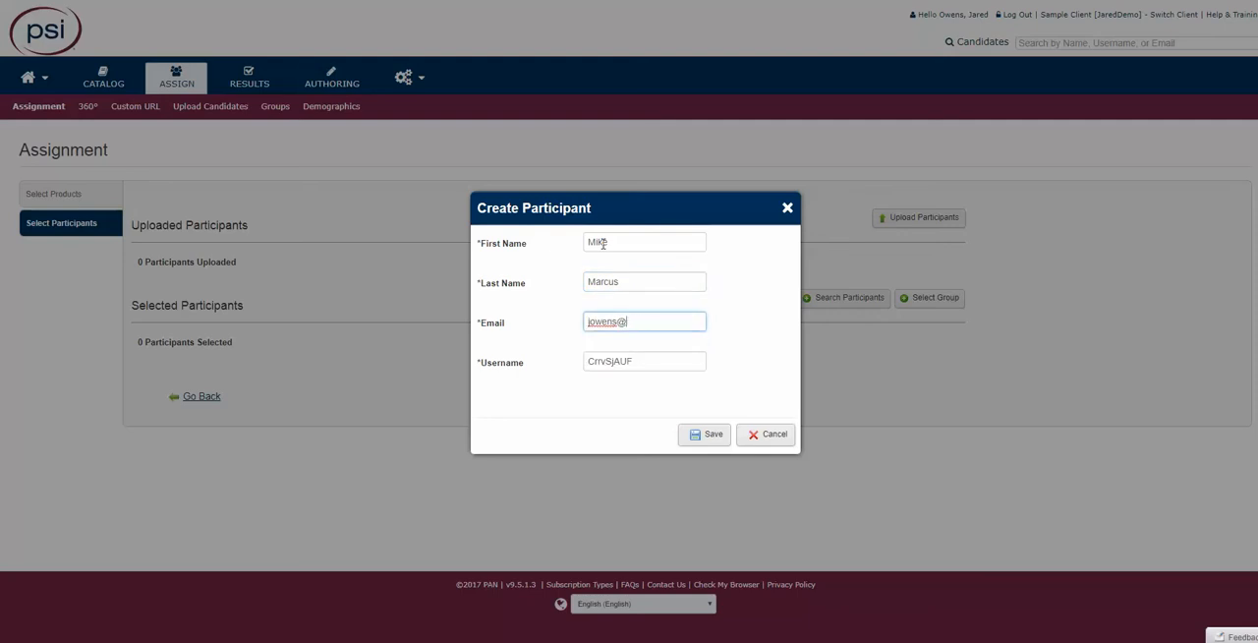
pyautogui.press('Tab')
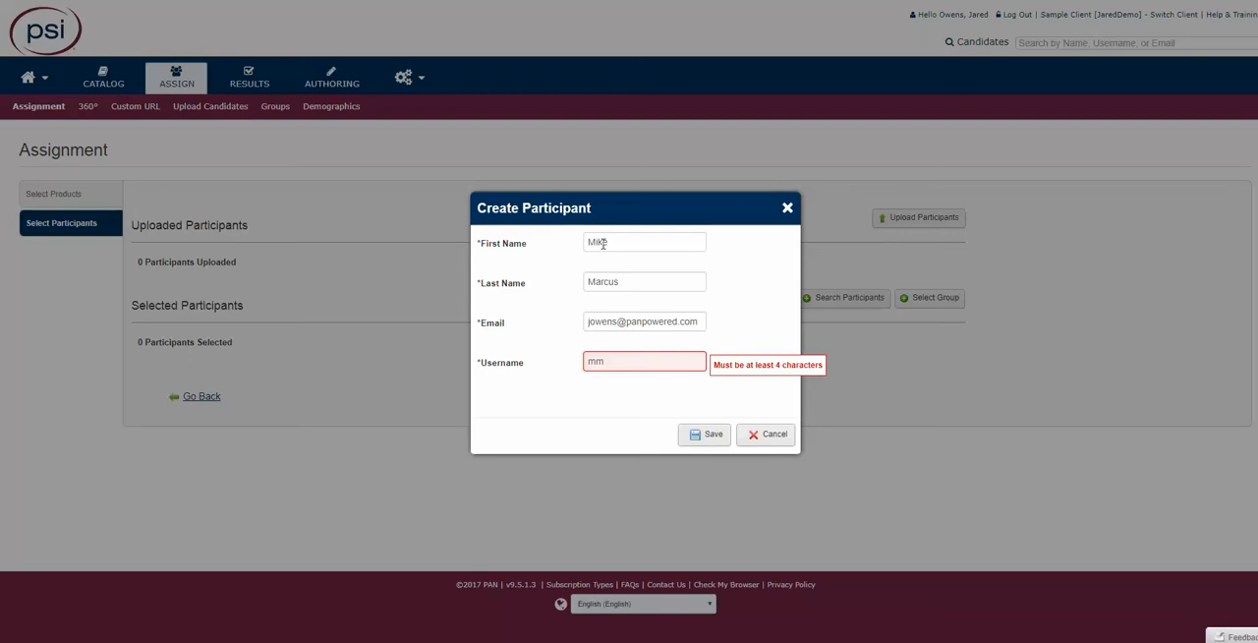
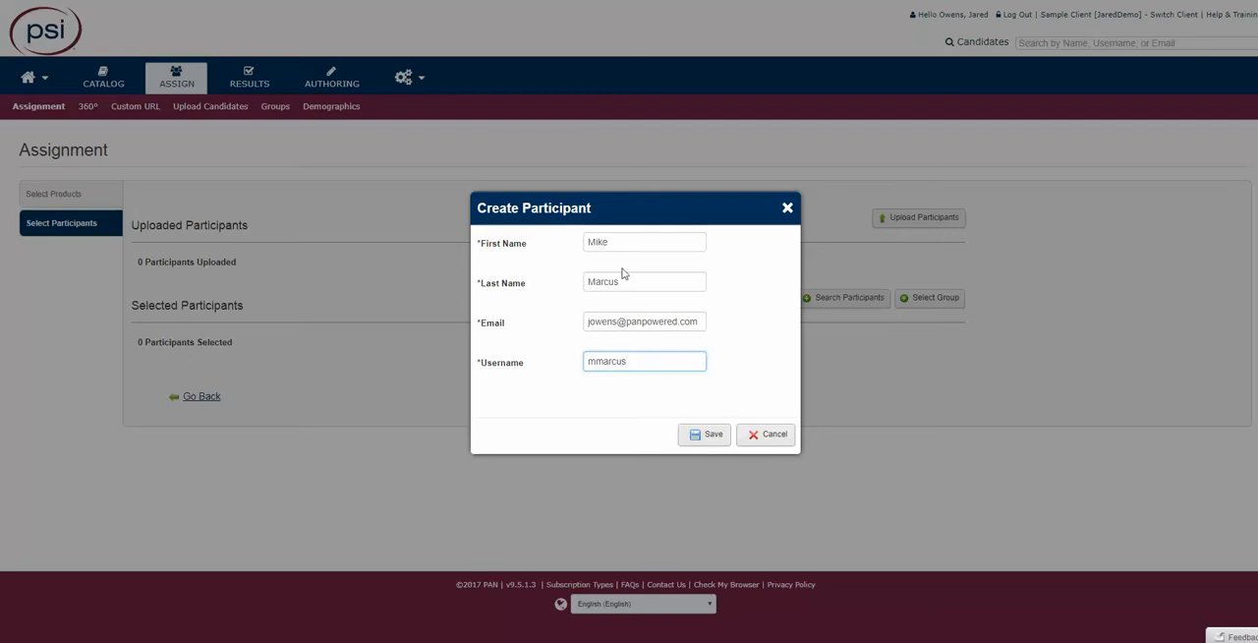
pyautogui.click(693, 435)
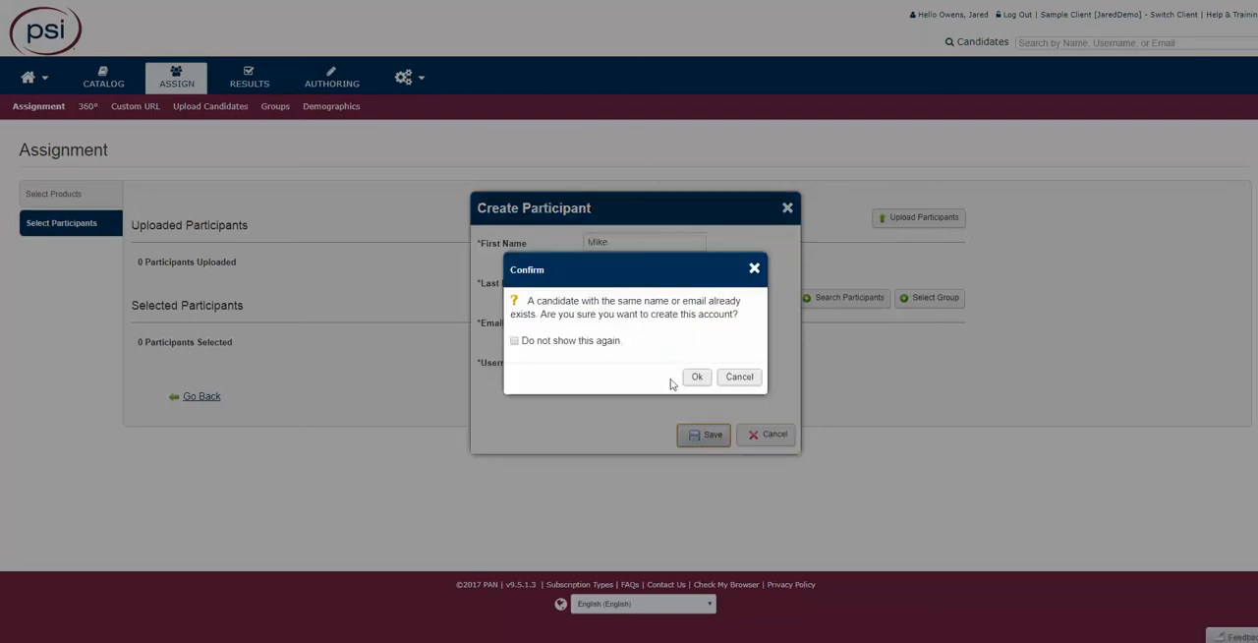
pyautogui.click(697, 376)
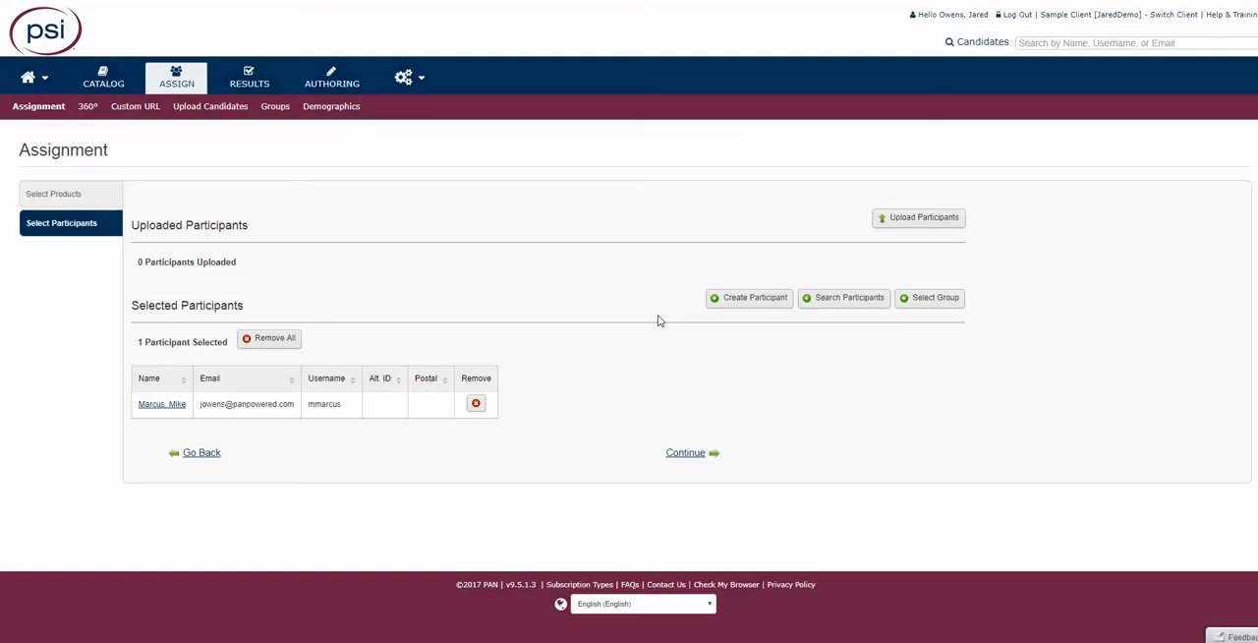
# - Search existing participants by the e-mail's user name and add one matching person to the selected participants
pyautogui.click(831, 301)
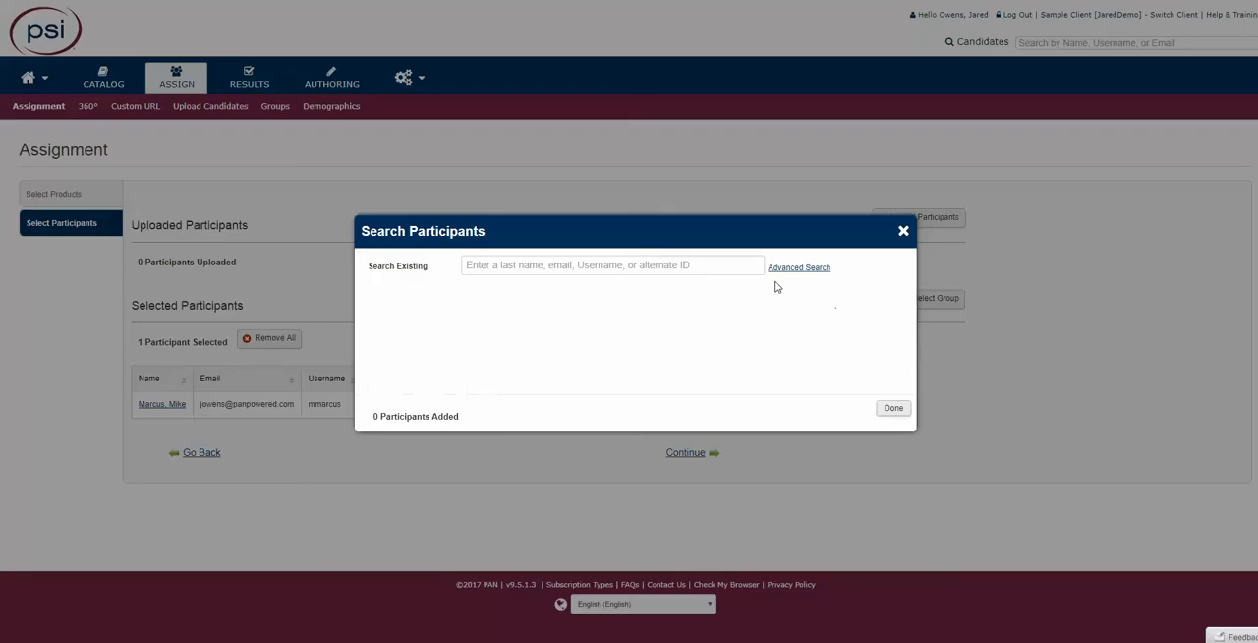
pyautogui.click(485, 264)
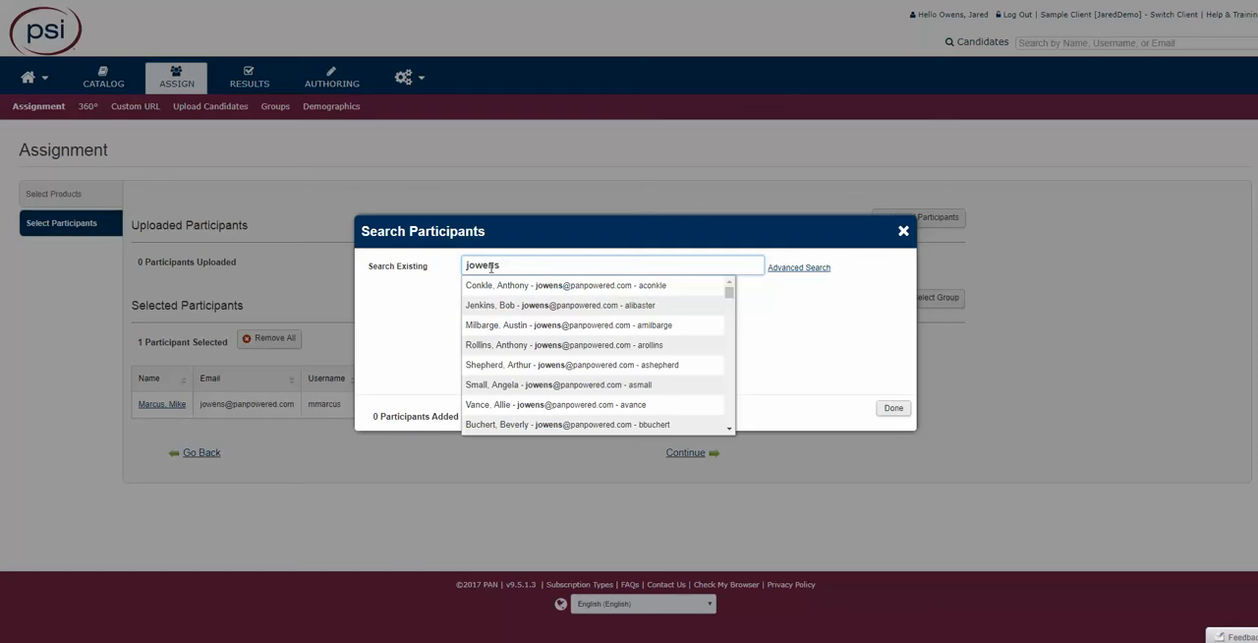
pyautogui.click(511, 346)
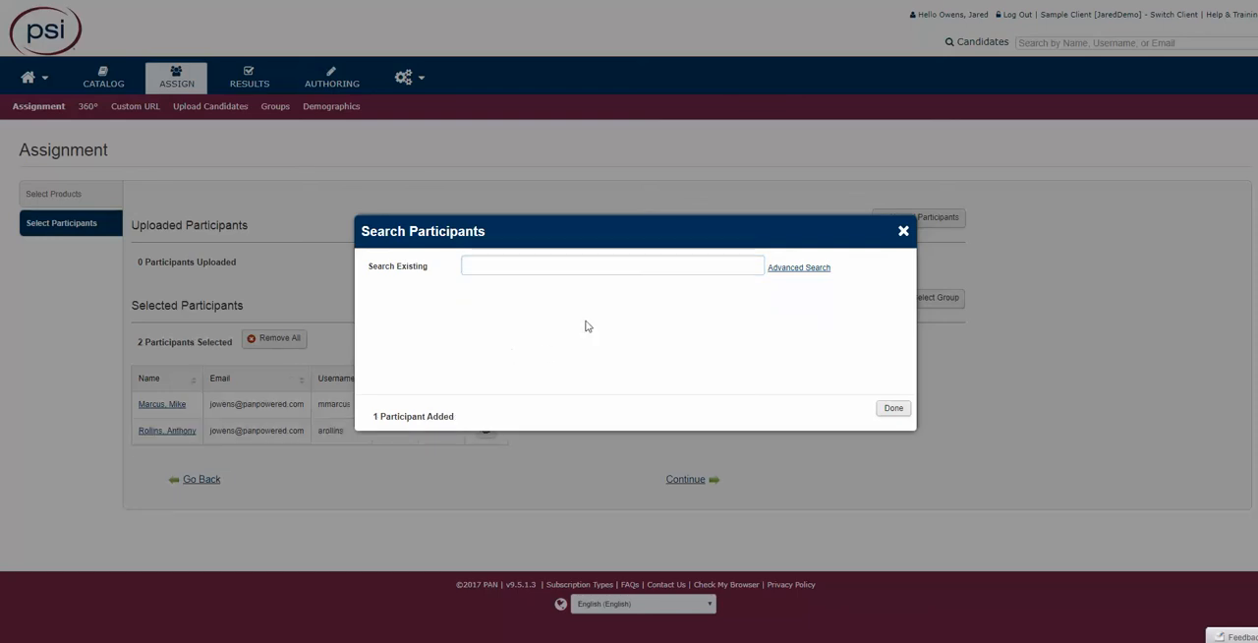
pyautogui.click(892, 408)
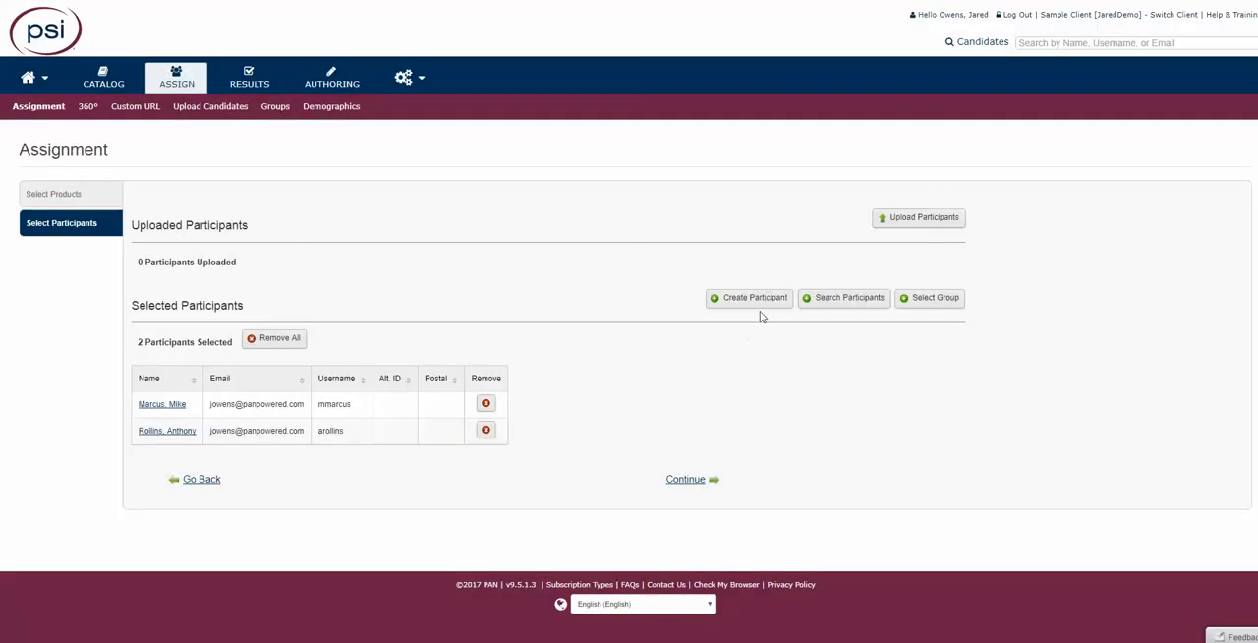
# - Run an advanced search for existing participants using the e-mail's user name
pyautogui.click(831, 307)
pyautogui.click(556, 265)
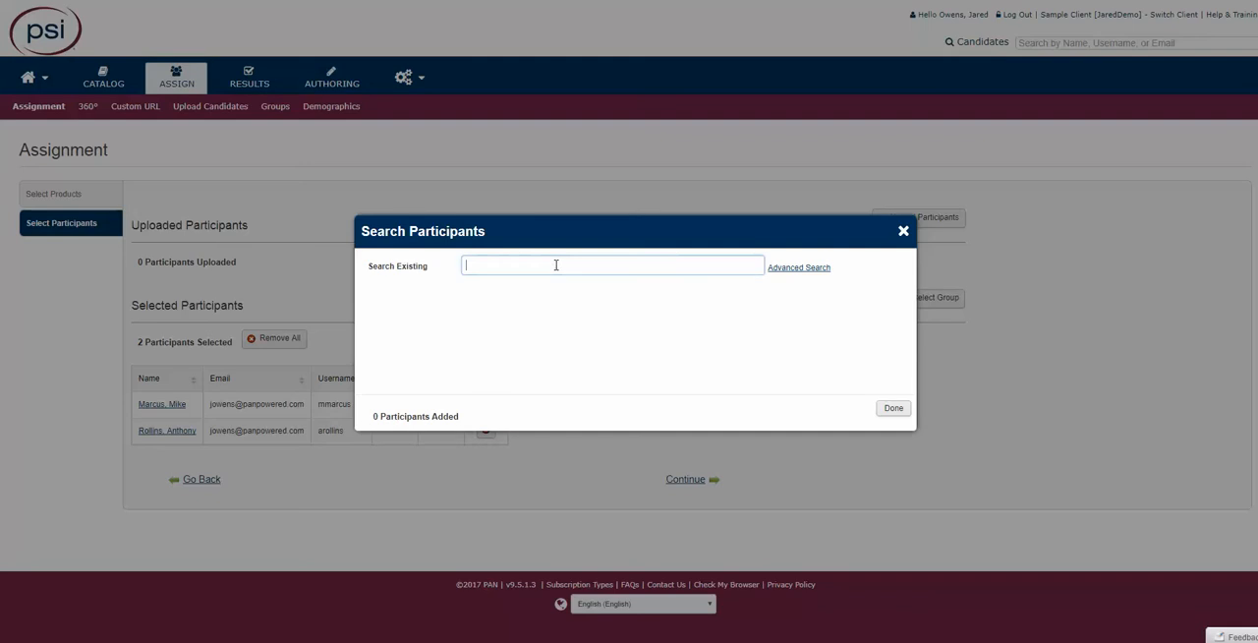
pyautogui.click(797, 269)
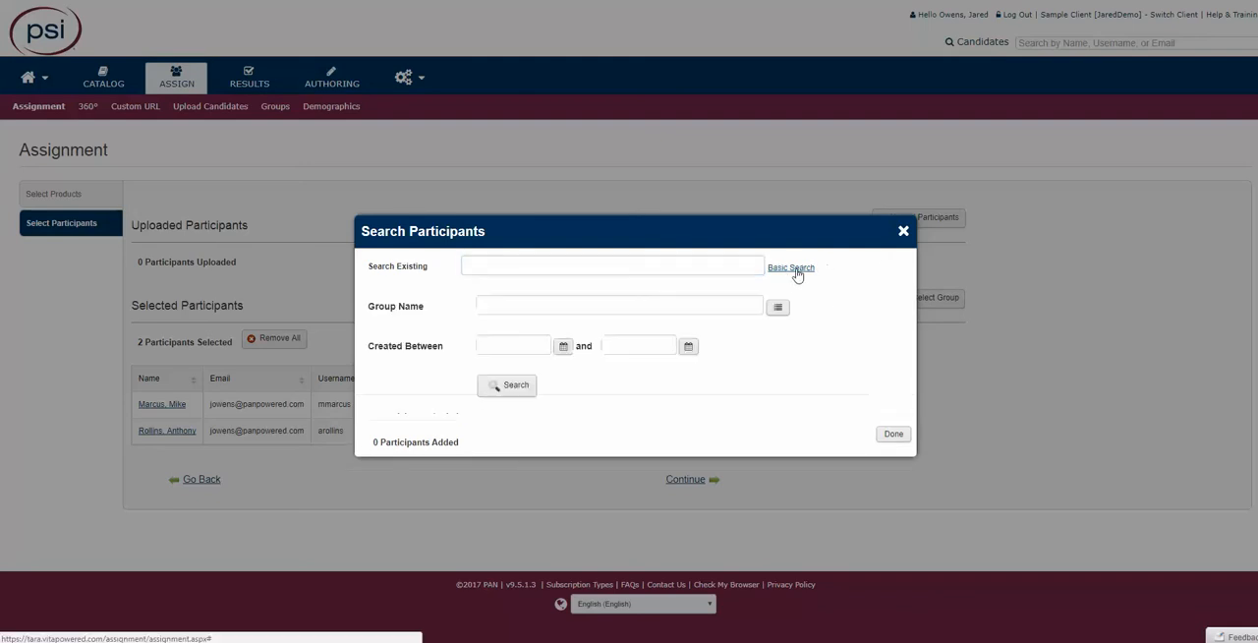
pyautogui.click(650, 263)
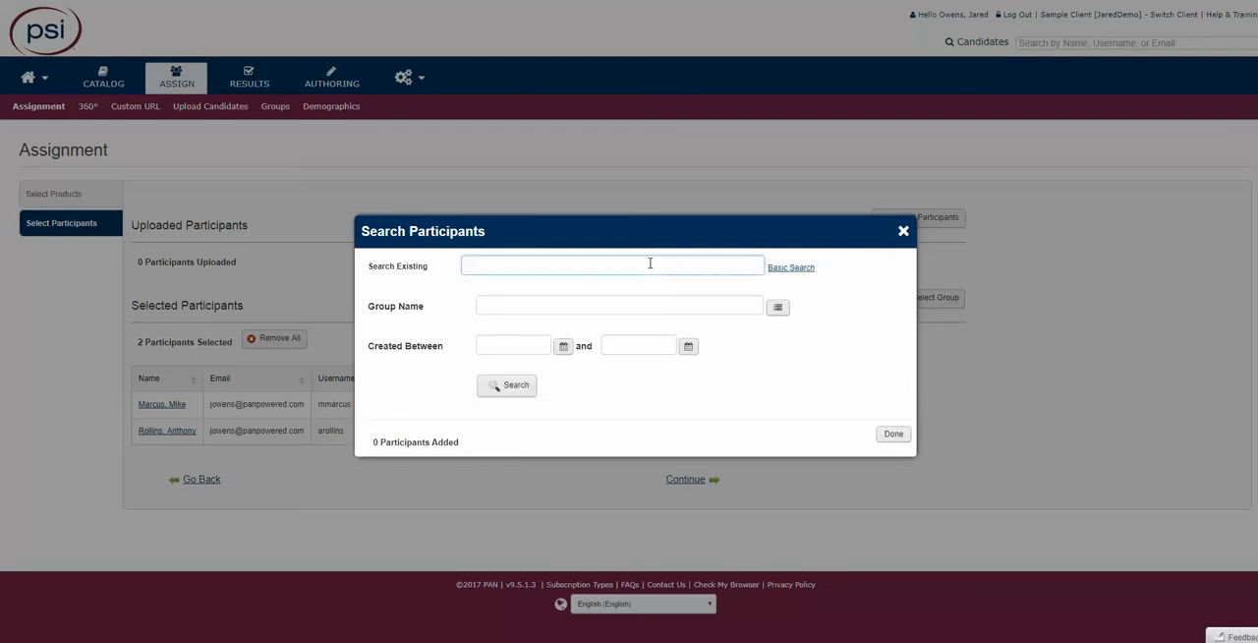
pyautogui.click(494, 388)
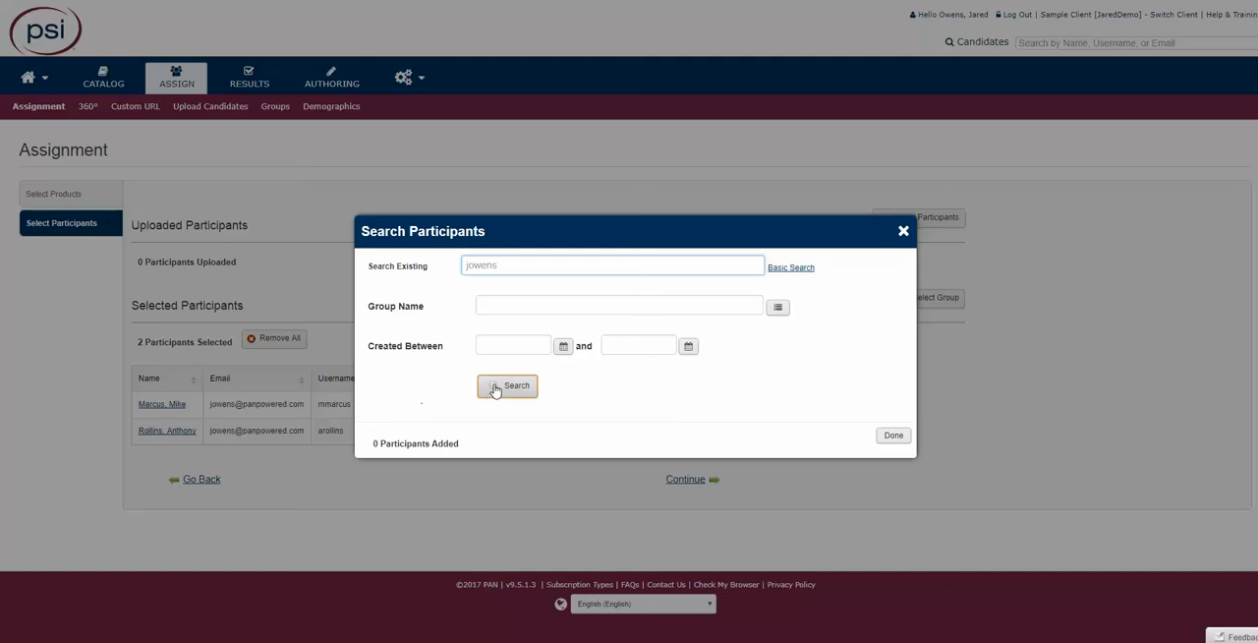
# - Add two more people from the search results to the selected participants and continue to the default demographics
pyautogui.scroll(-4, 606, 384)
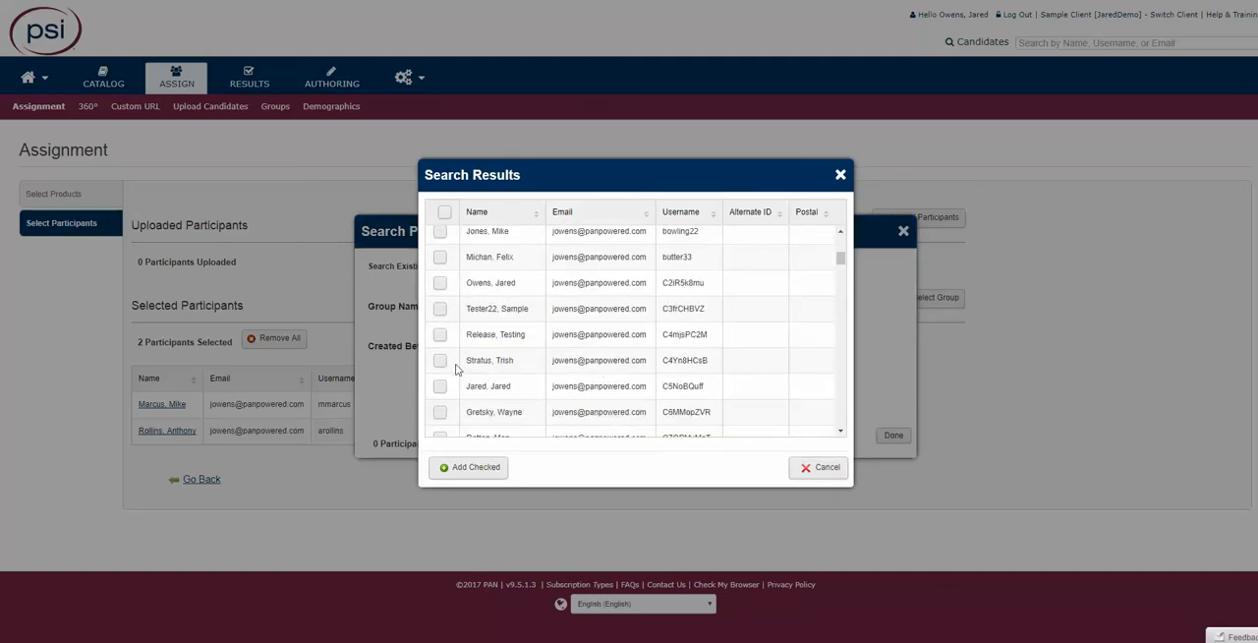
pyautogui.click(440, 334)
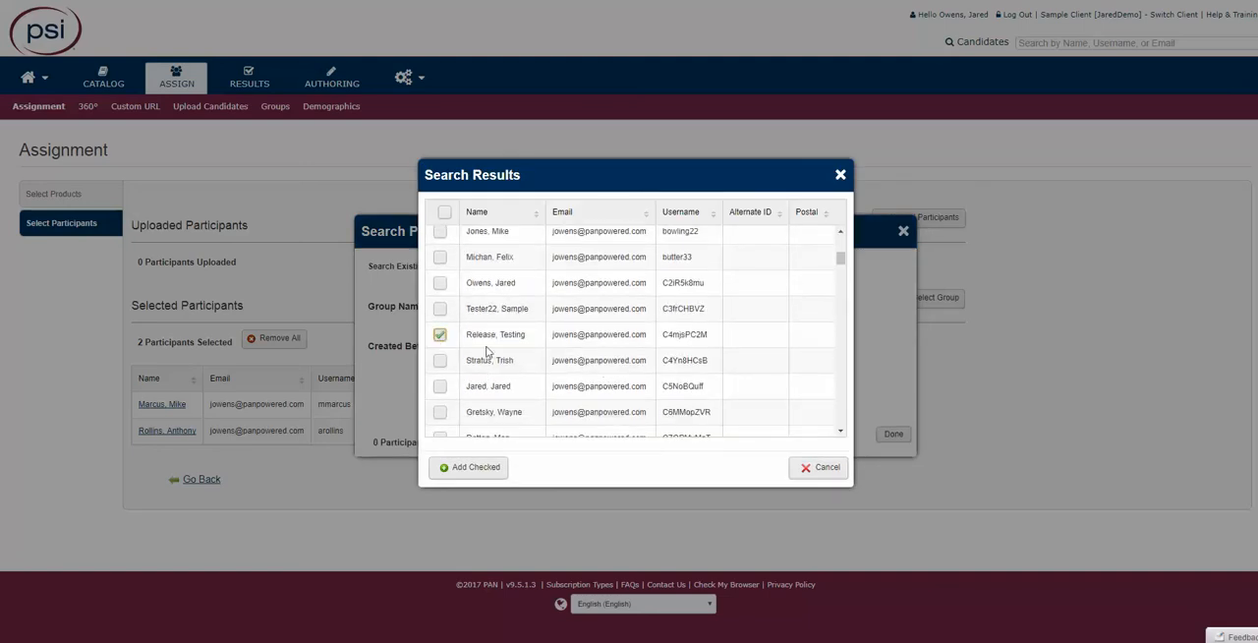
pyautogui.scroll(-3, 482, 356)
pyautogui.click(440, 357)
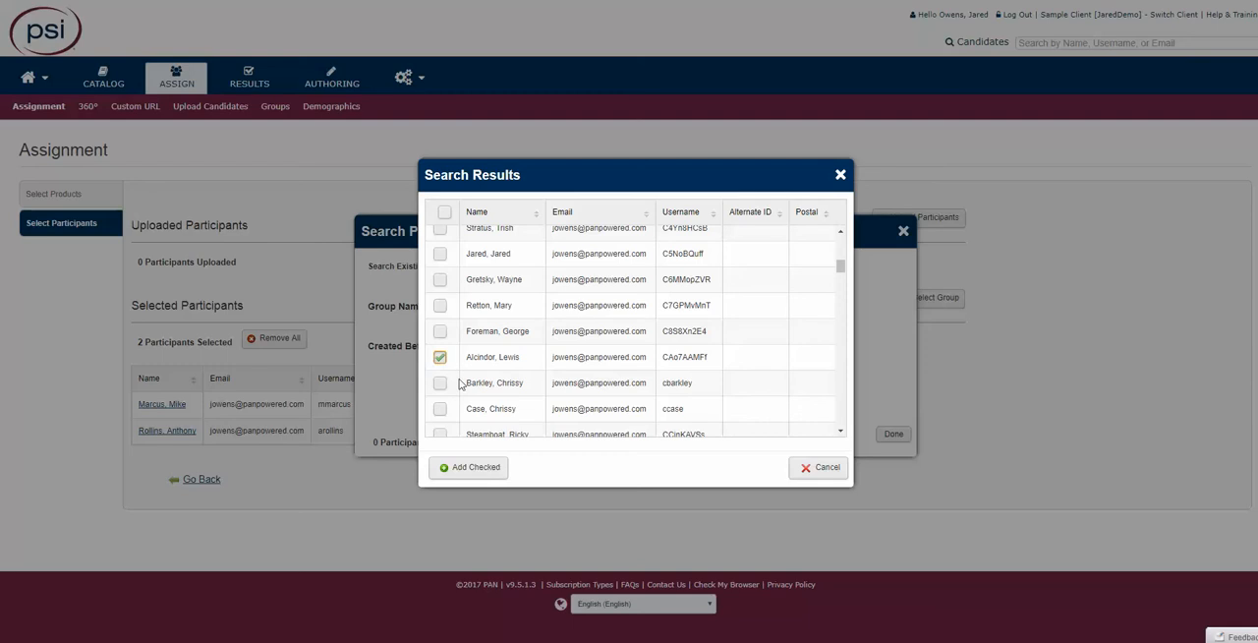
pyautogui.click(476, 468)
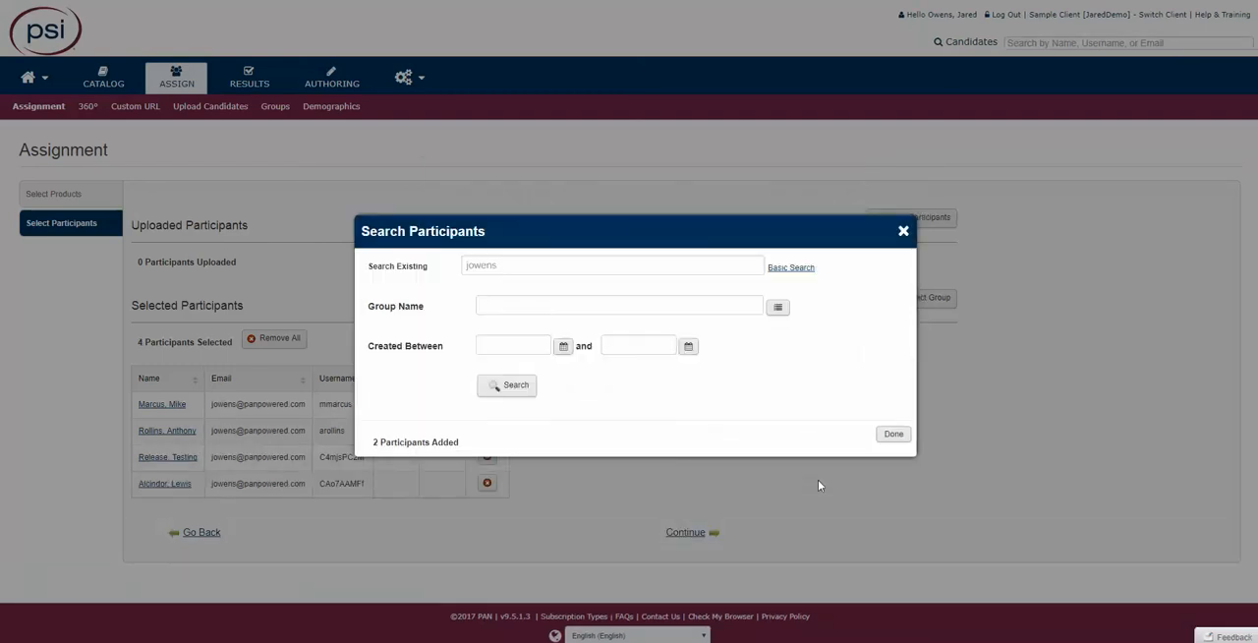
pyautogui.click(891, 433)
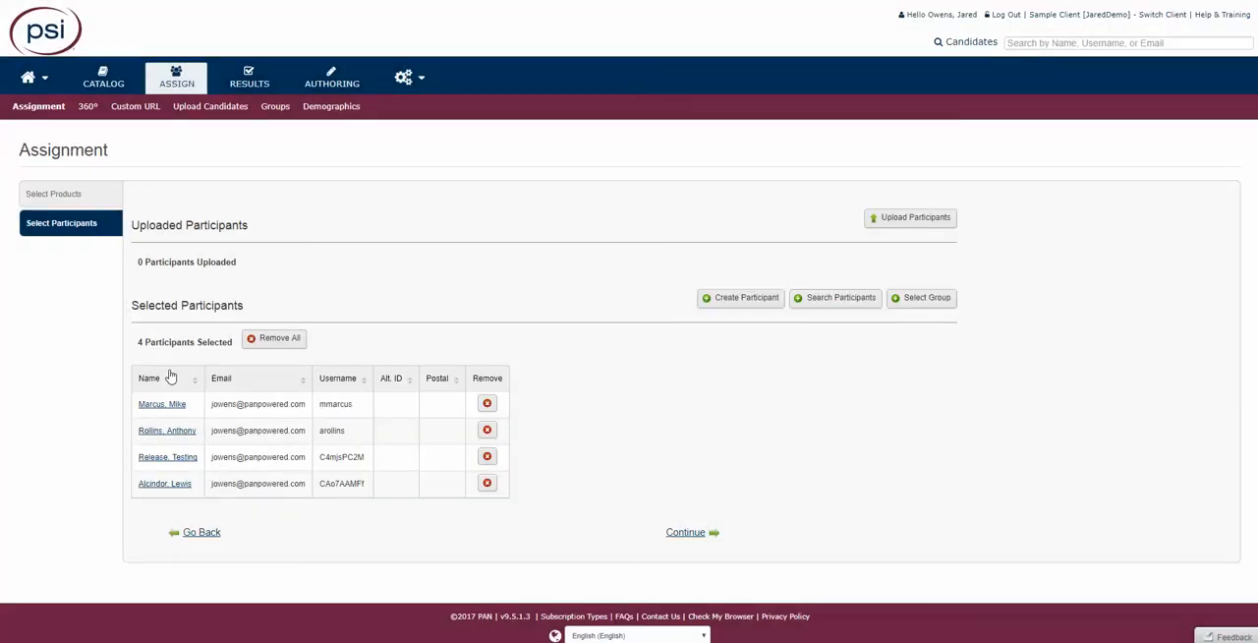
pyautogui.click(673, 537)
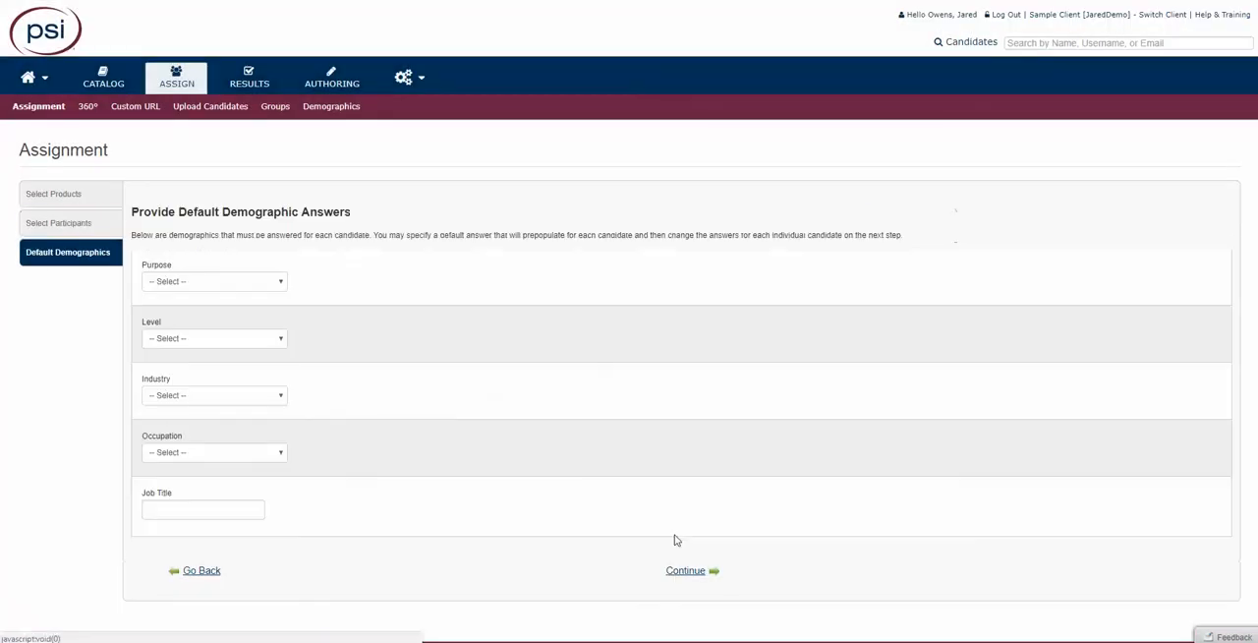
# - Set the default Purpose to Employee Development and the default Level to Individual Contributor / Professional
pyautogui.click(154, 283)
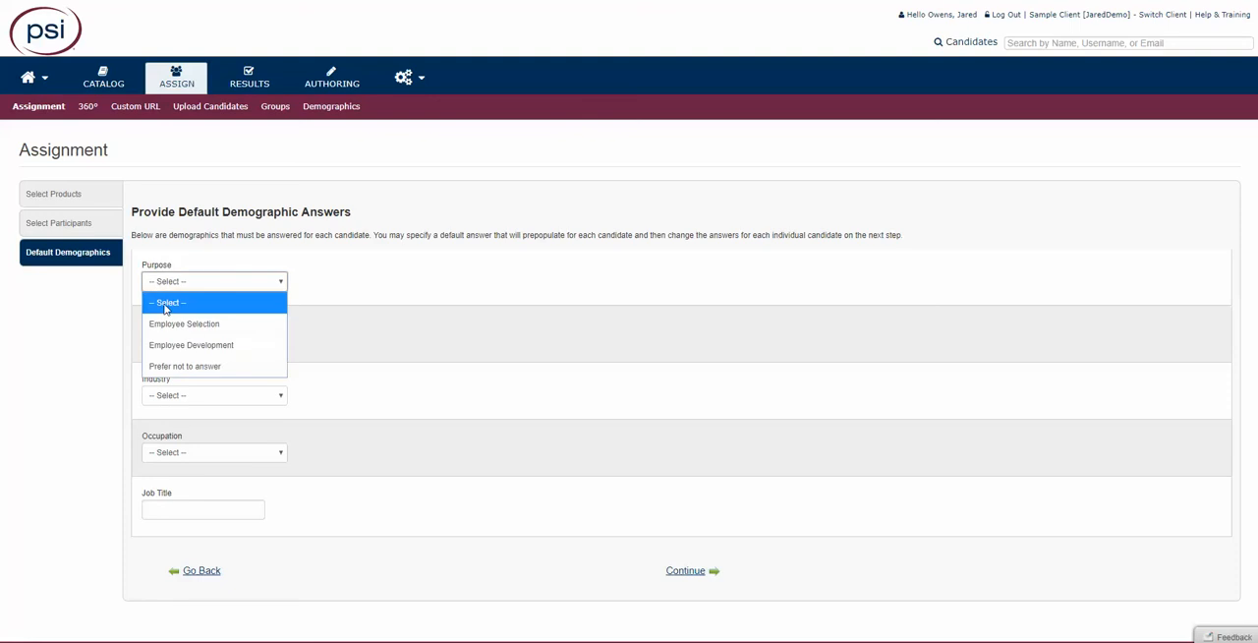
pyautogui.click(177, 343)
pyautogui.click(178, 342)
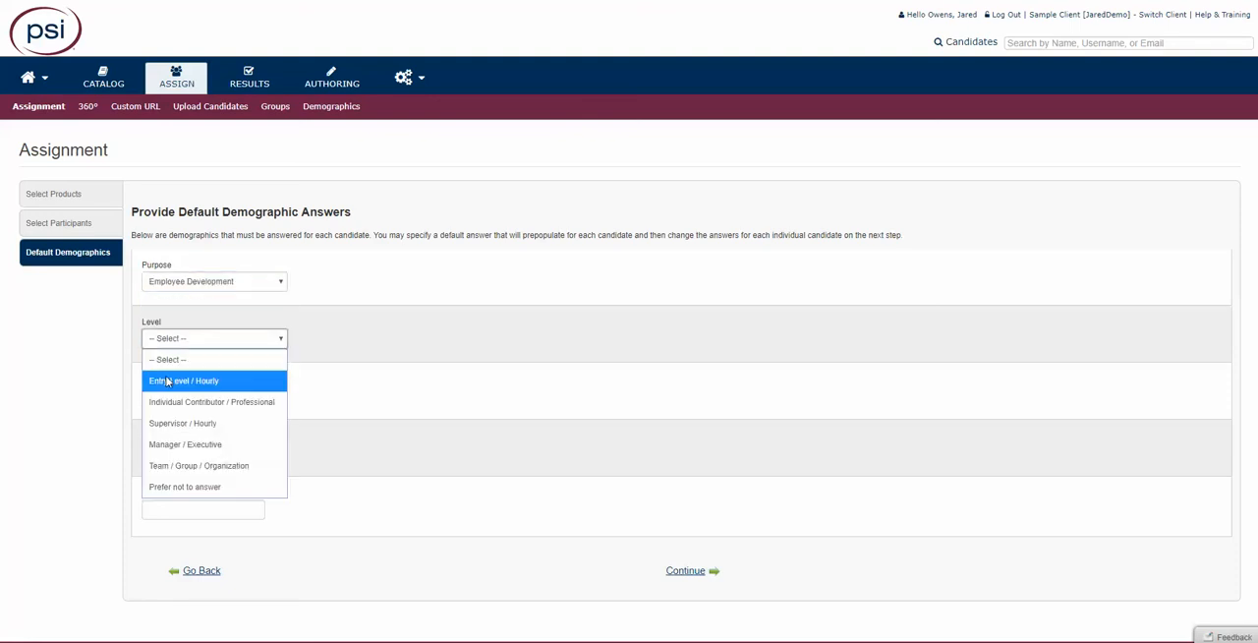
pyautogui.click(183, 398)
# - Set the default industry to Arts, Entertainment, and Recreation, occupation to Office and Administrative Support and job title to Manager, and continue
pyautogui.click(183, 396)
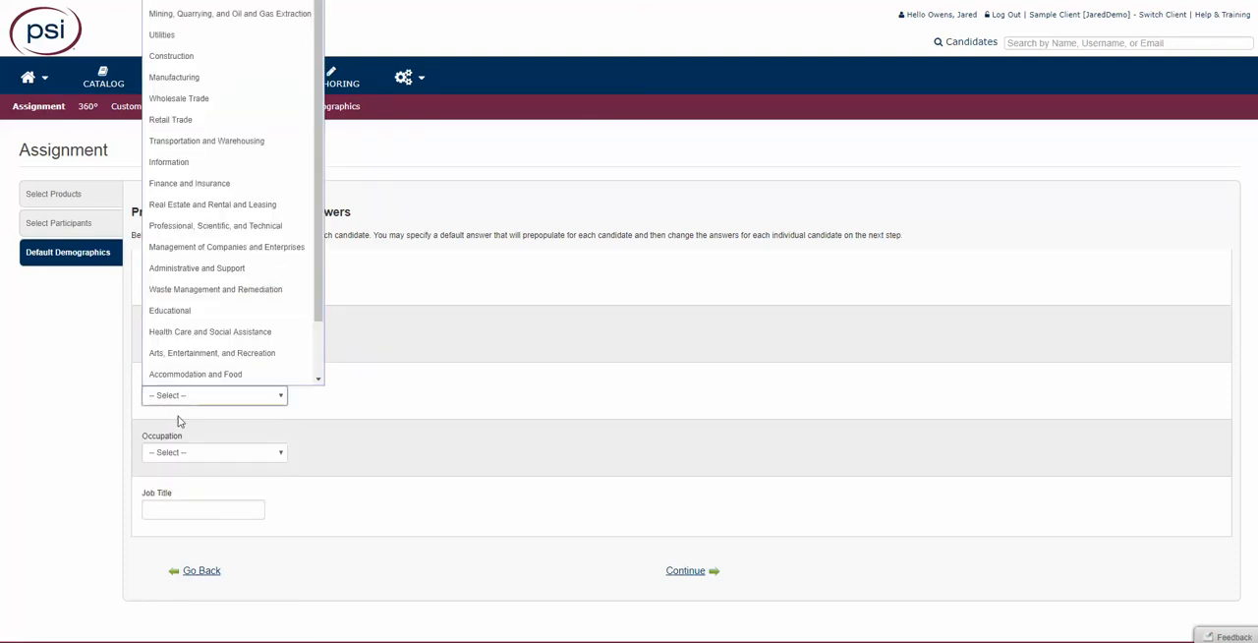
pyautogui.click(179, 353)
pyautogui.click(174, 456)
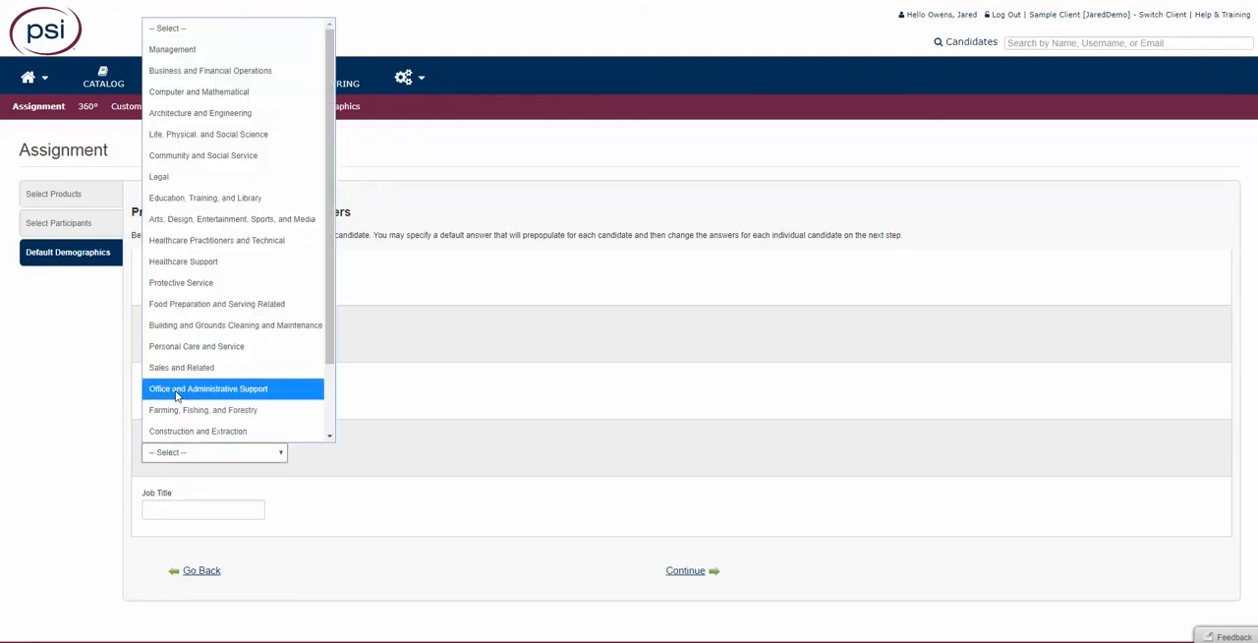
pyautogui.click(179, 394)
pyautogui.click(206, 519)
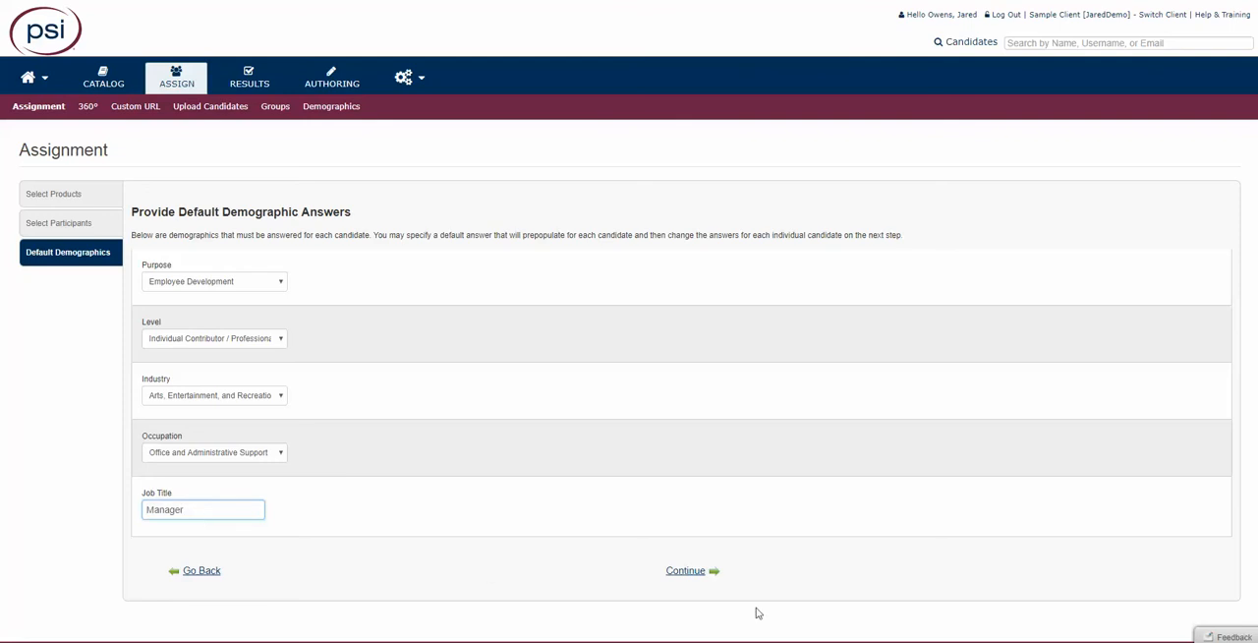
pyautogui.click(685, 572)
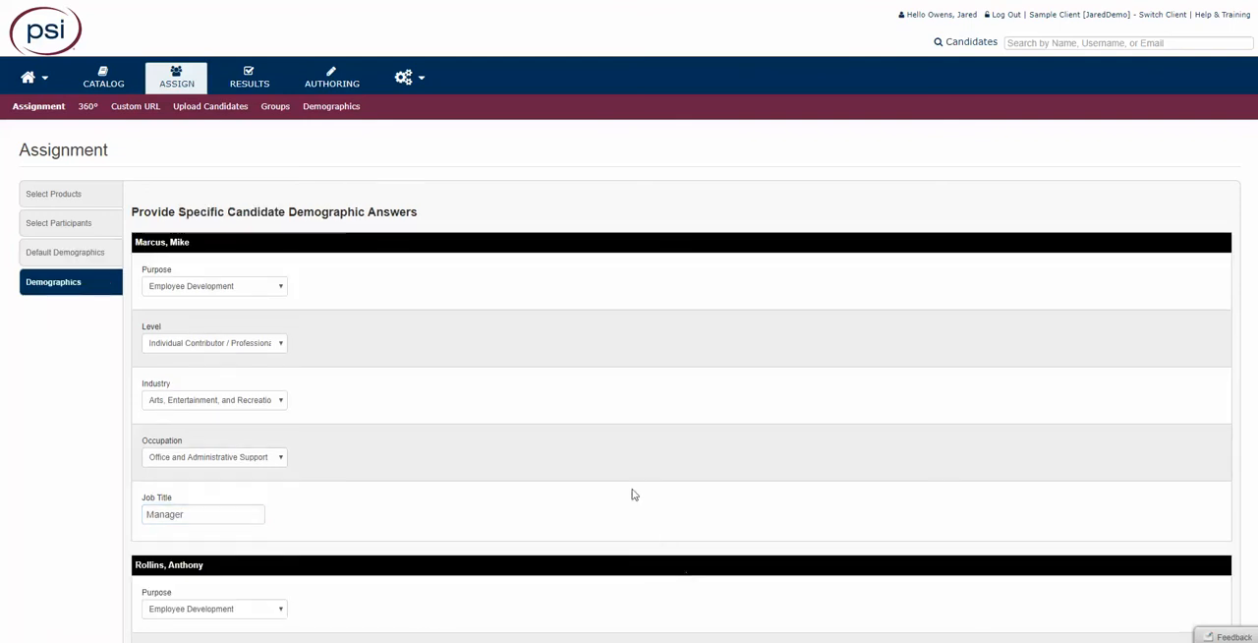
# - Review the specific demographic answers prefilled for each candidate and continue to the assignment options
pyautogui.scroll(-1, 278, 357)
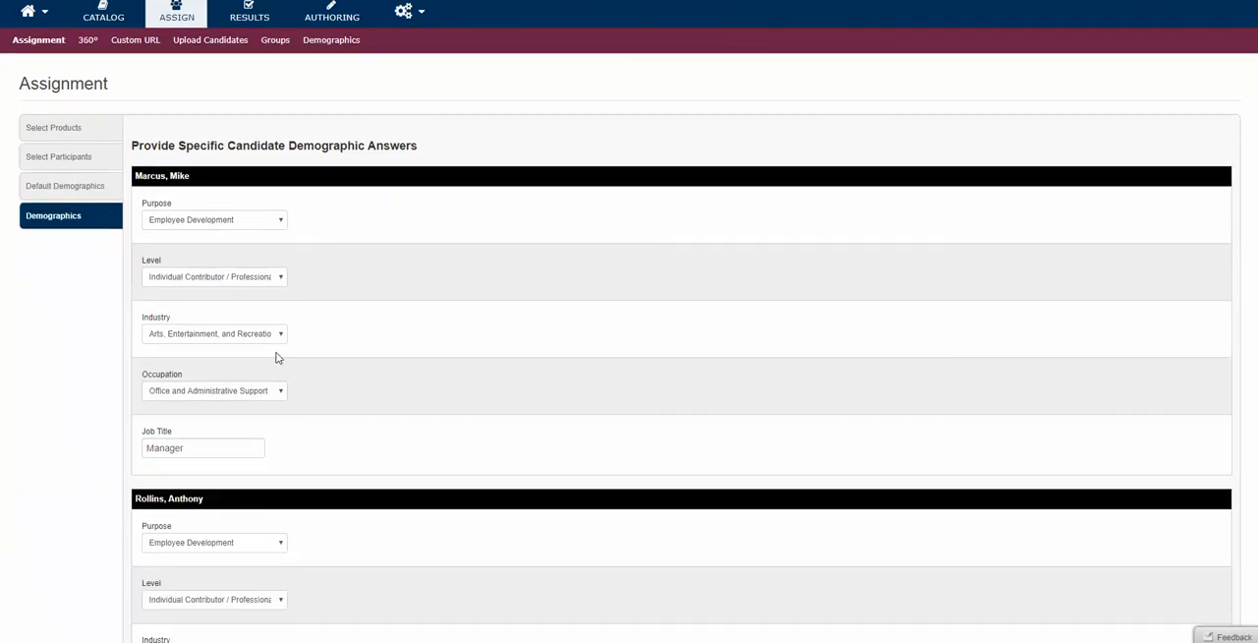
pyautogui.scroll(-5, 276, 358)
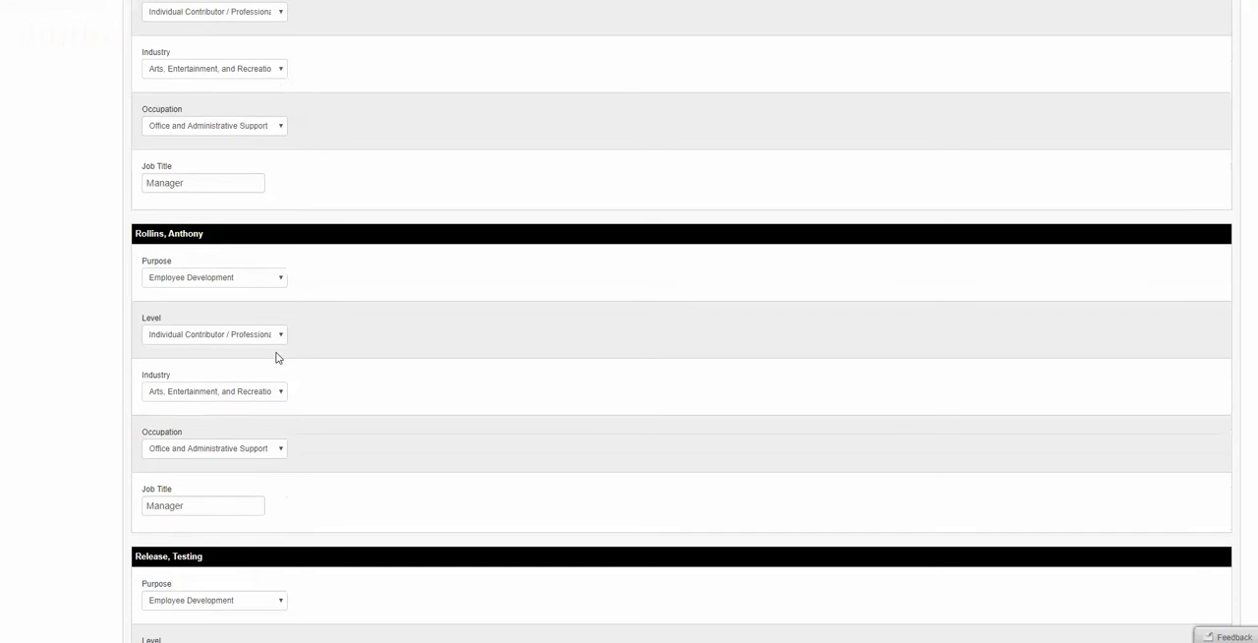
pyautogui.scroll(-5, 279, 363)
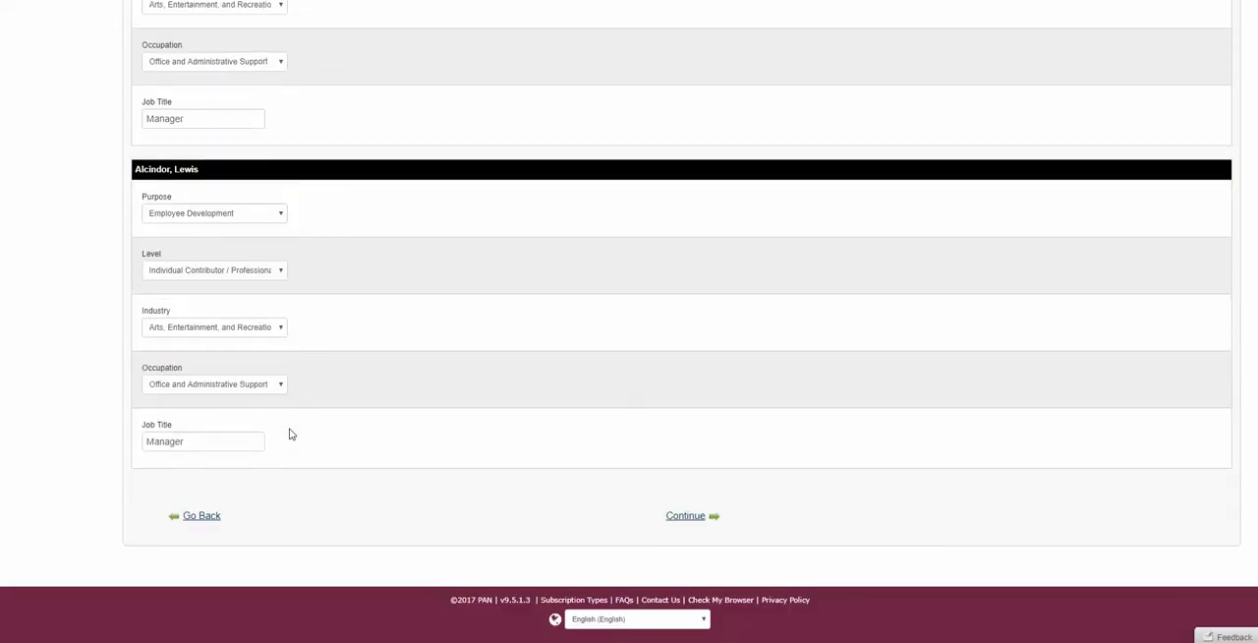
pyautogui.click(684, 517)
# - Accept the default e-mail, sharing and group options and continue to the assignment review
pyautogui.scroll(-1, 597, 508)
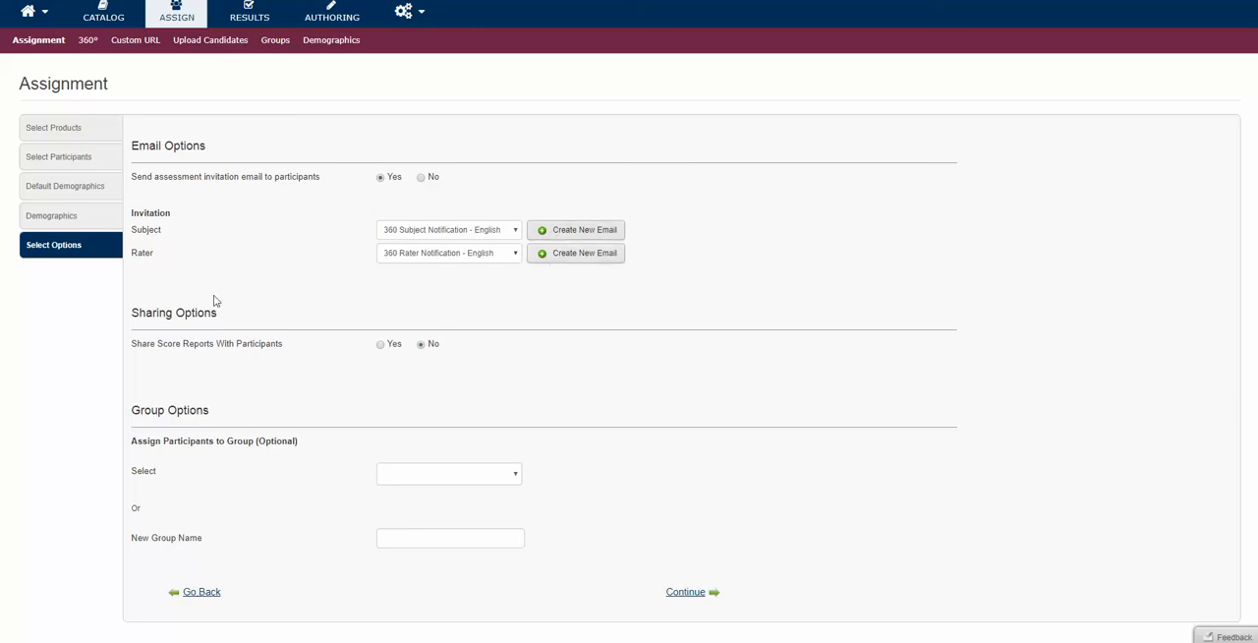
pyautogui.scroll(-2, 629, 511)
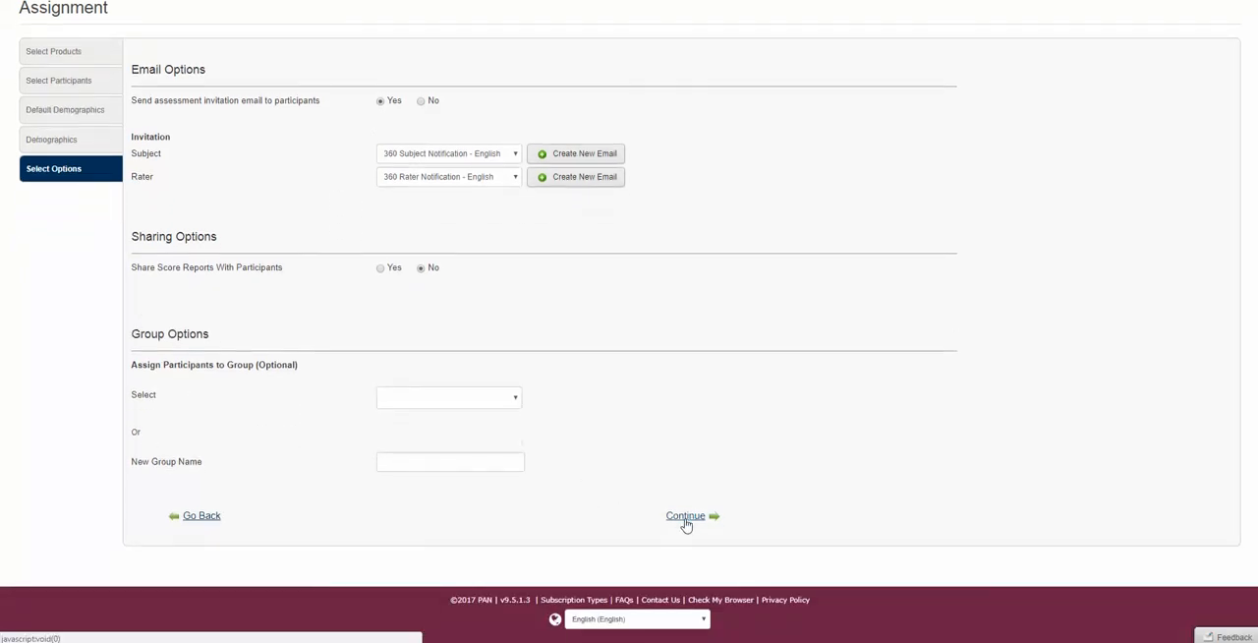
pyautogui.click(686, 518)
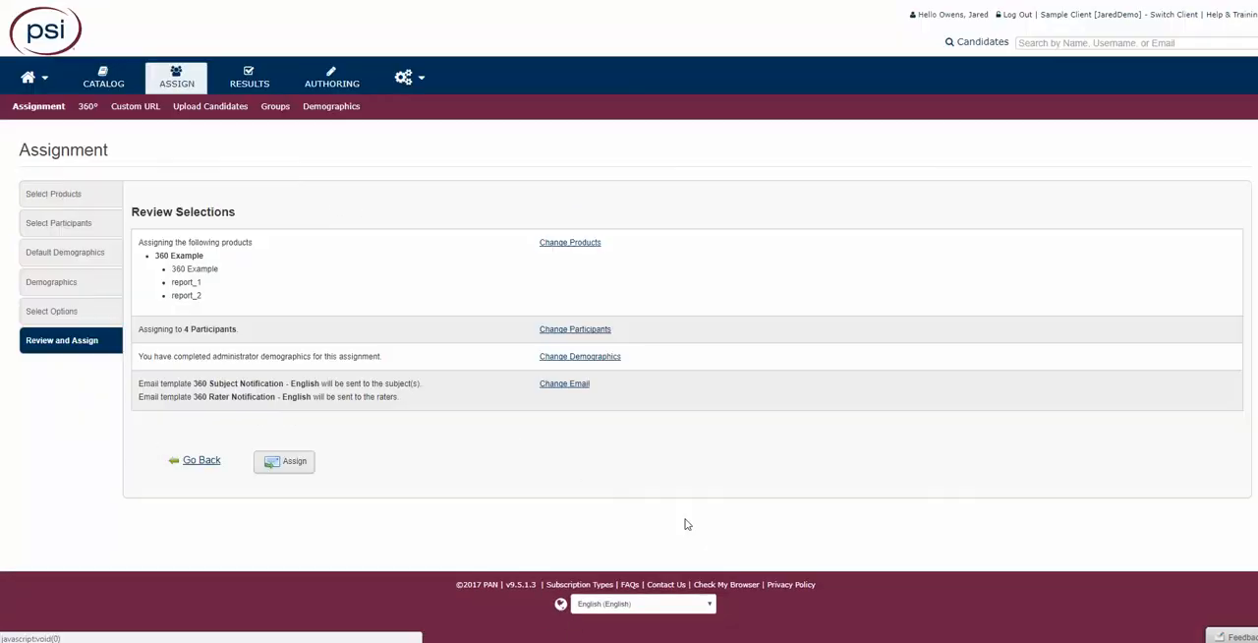
# - Assign the 360 Example to the selected participants, close the finished assignment progress and log out
pyautogui.click(295, 462)
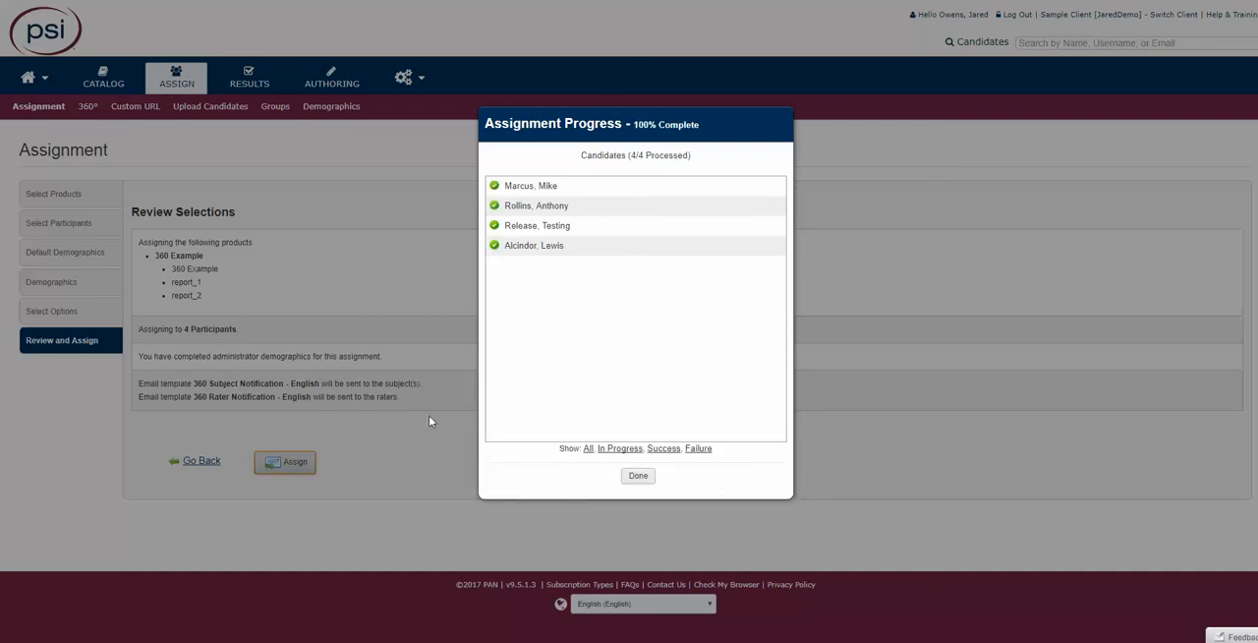
pyautogui.click(640, 477)
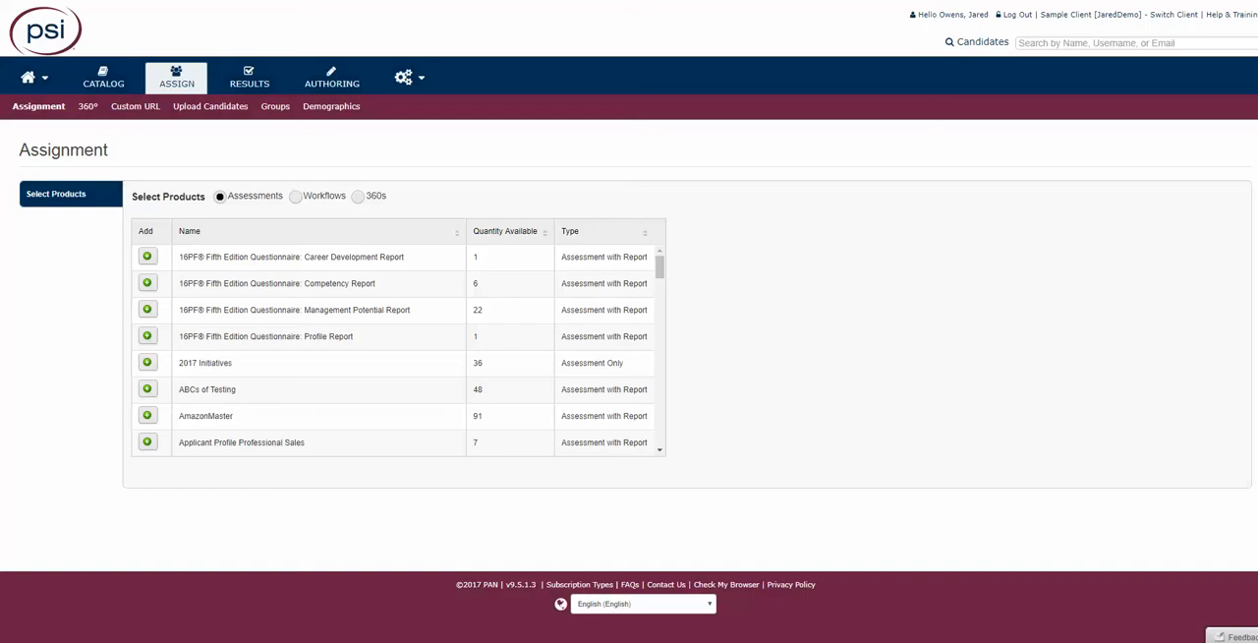
pyautogui.click(1015, 16)
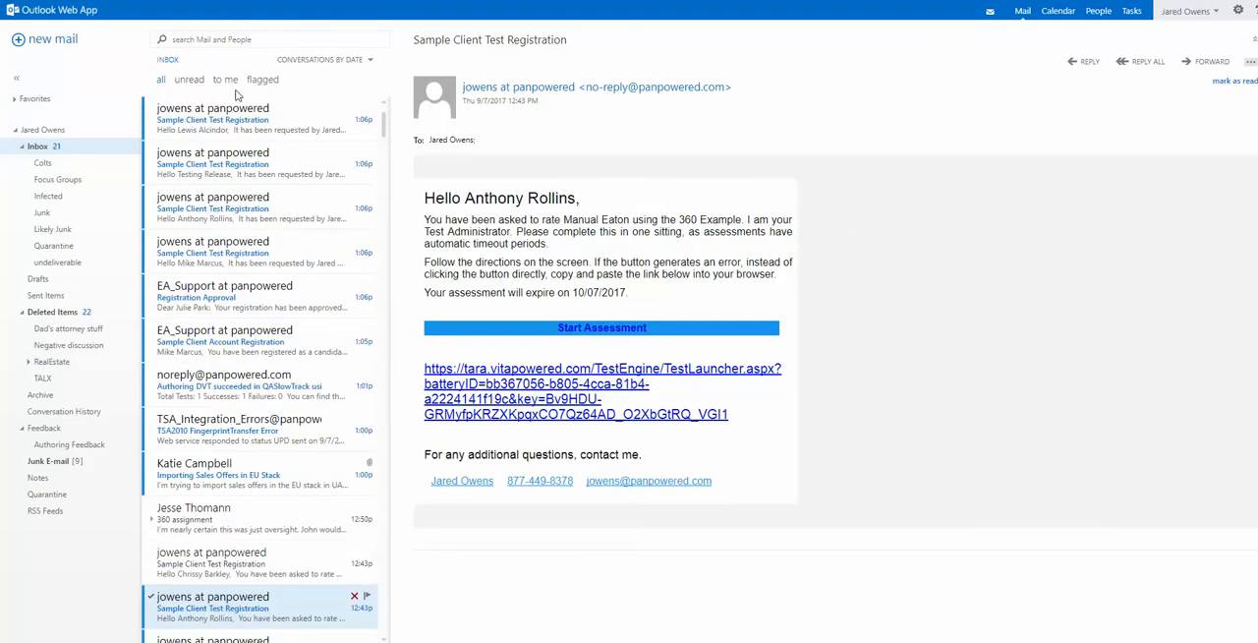
# - Switch to Outlook Web App, open the newest Sample Client Test Registration e-mail and start the assessment from it
pyautogui.click(245, 131)
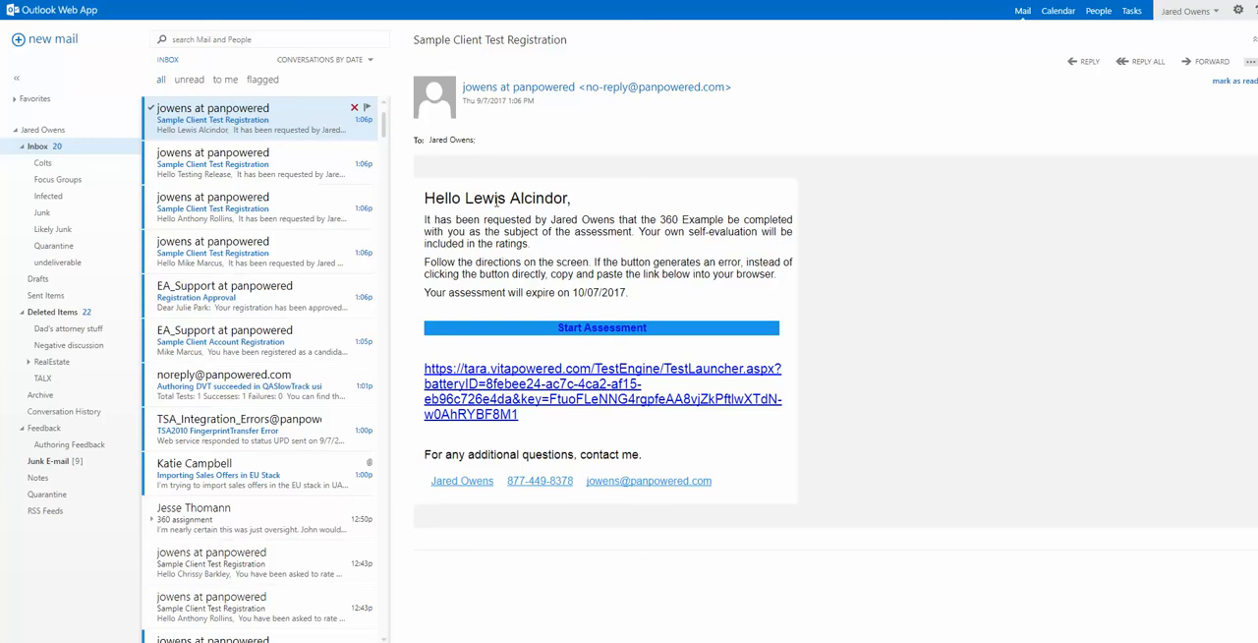
pyautogui.click(590, 331)
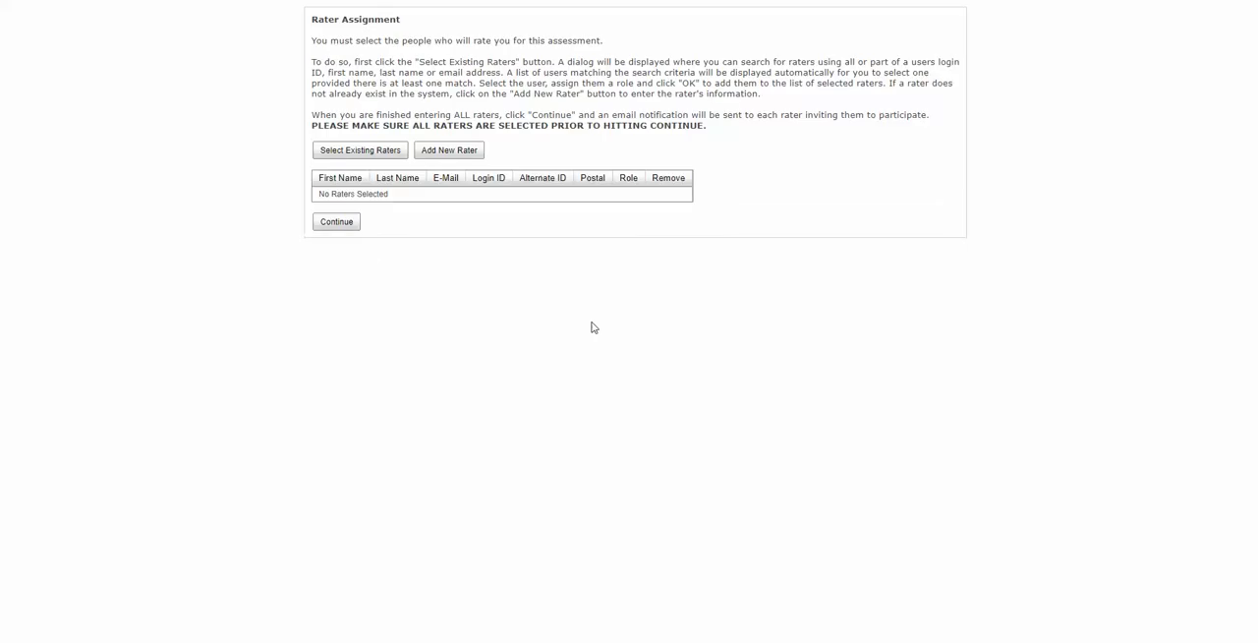
# - Search the existing raters by the e-mail's user name and add one with the role Boss
pyautogui.click(356, 151)
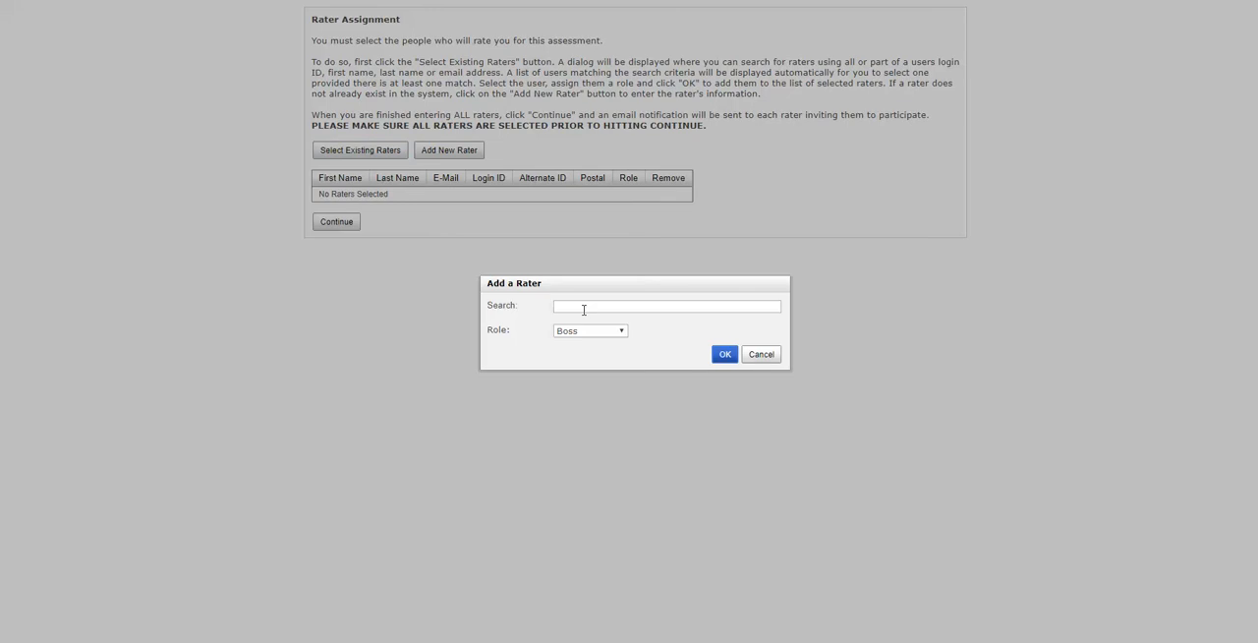
pyautogui.click(584, 309)
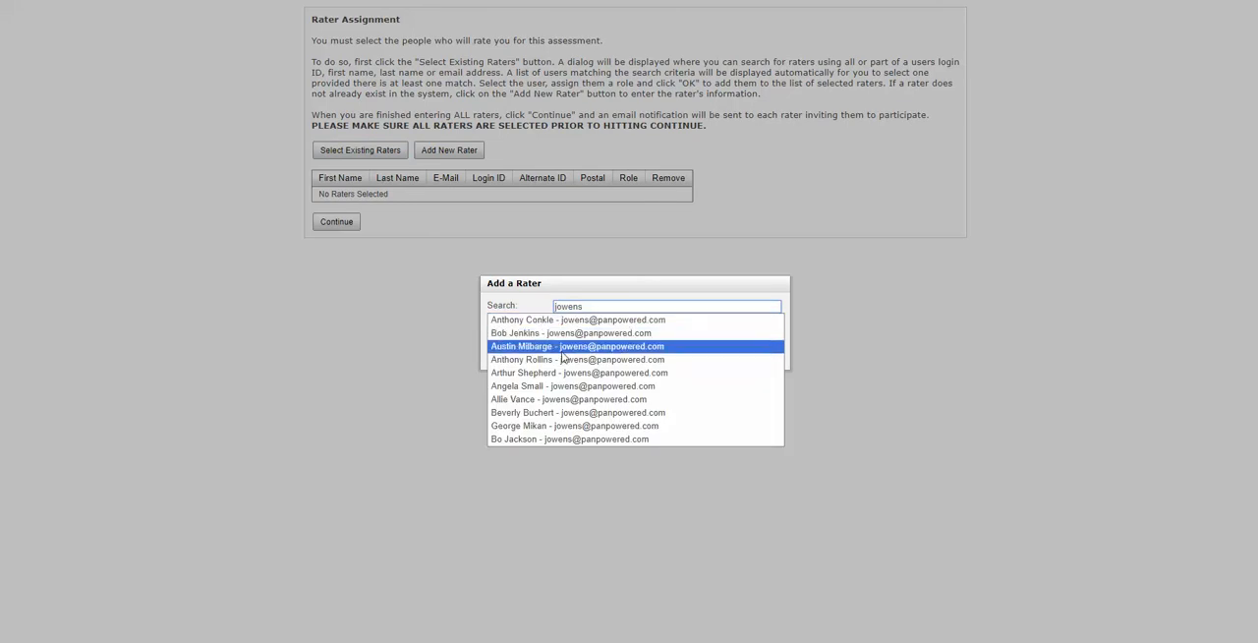
pyautogui.click(566, 343)
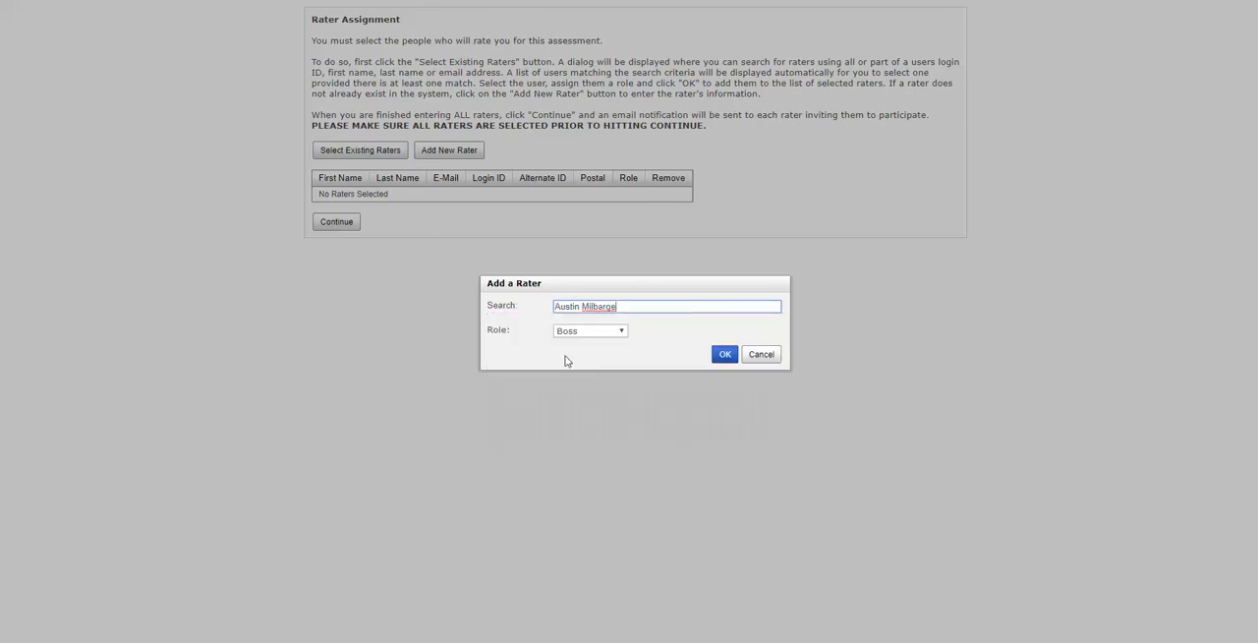
pyautogui.click(725, 355)
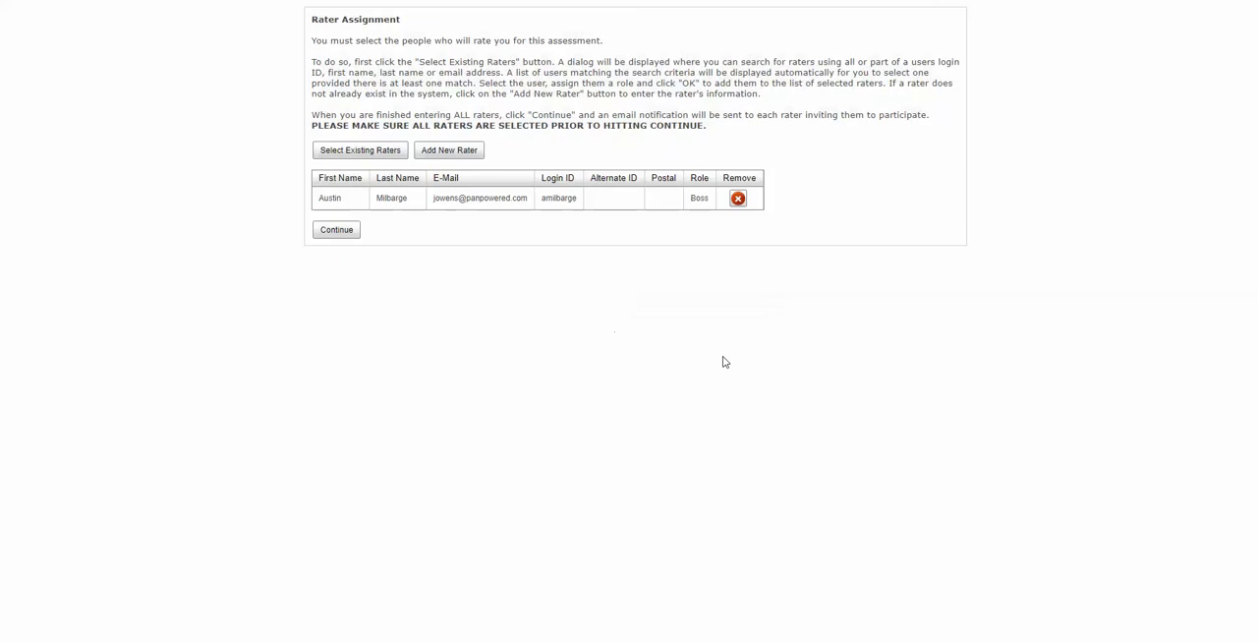
# - Find a second existing rater by the e-mail's user name and add that person with the role Peer
pyautogui.click(369, 152)
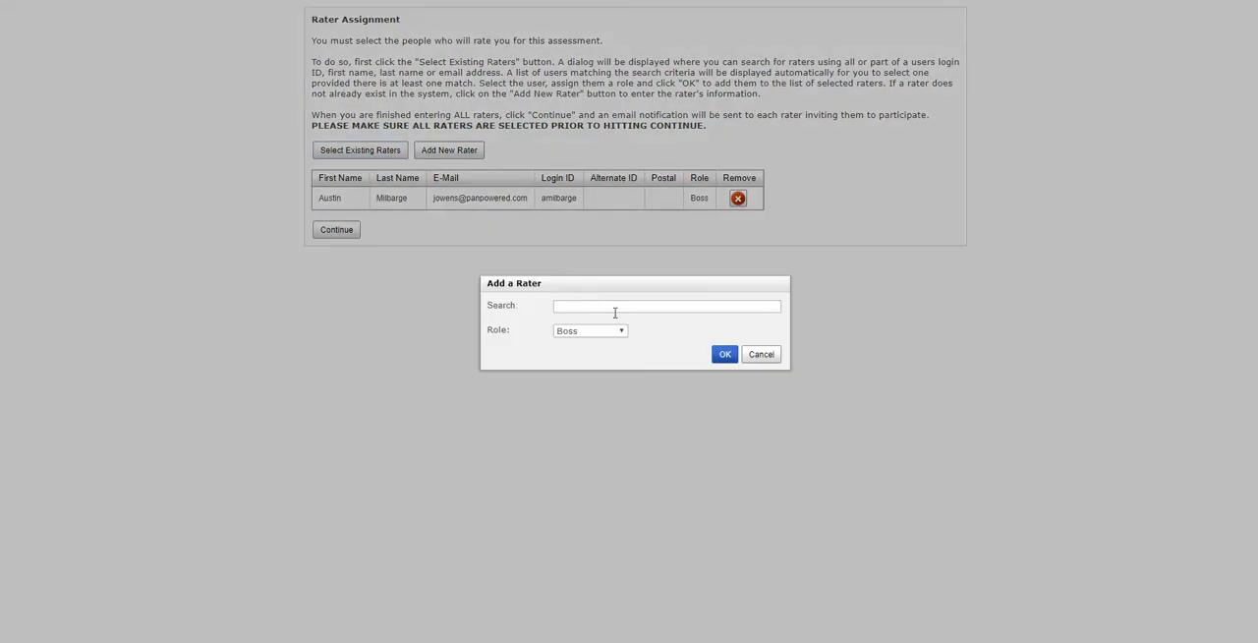
pyautogui.click(600, 304)
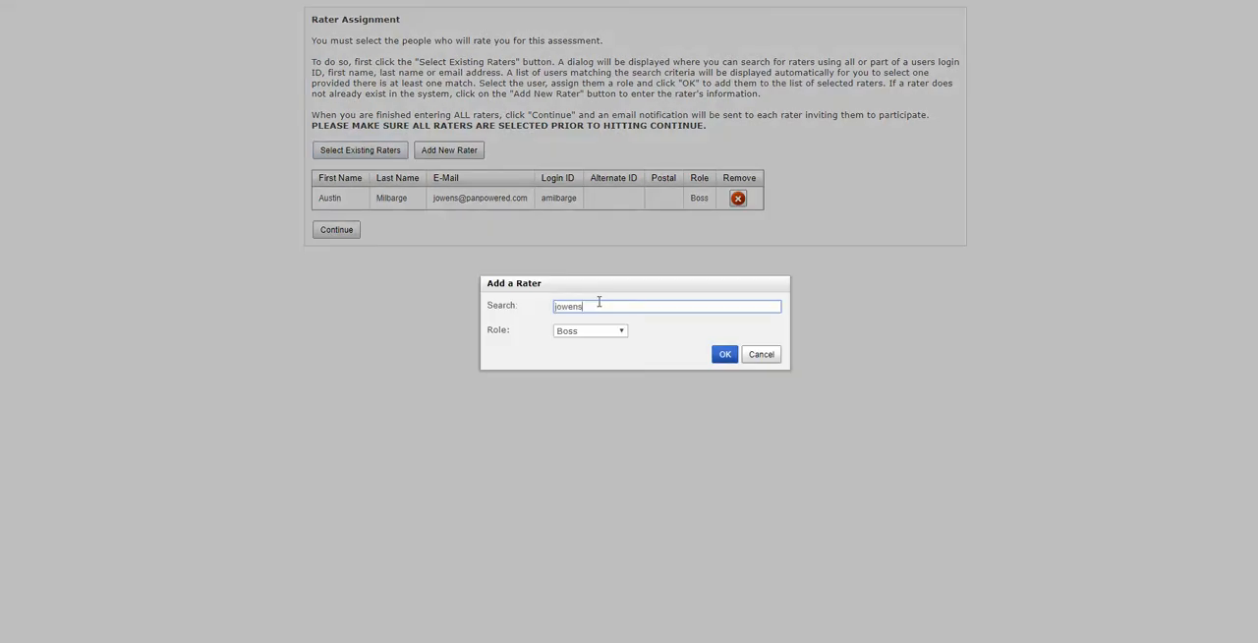
pyautogui.click(584, 375)
pyautogui.click(602, 332)
pyautogui.click(585, 370)
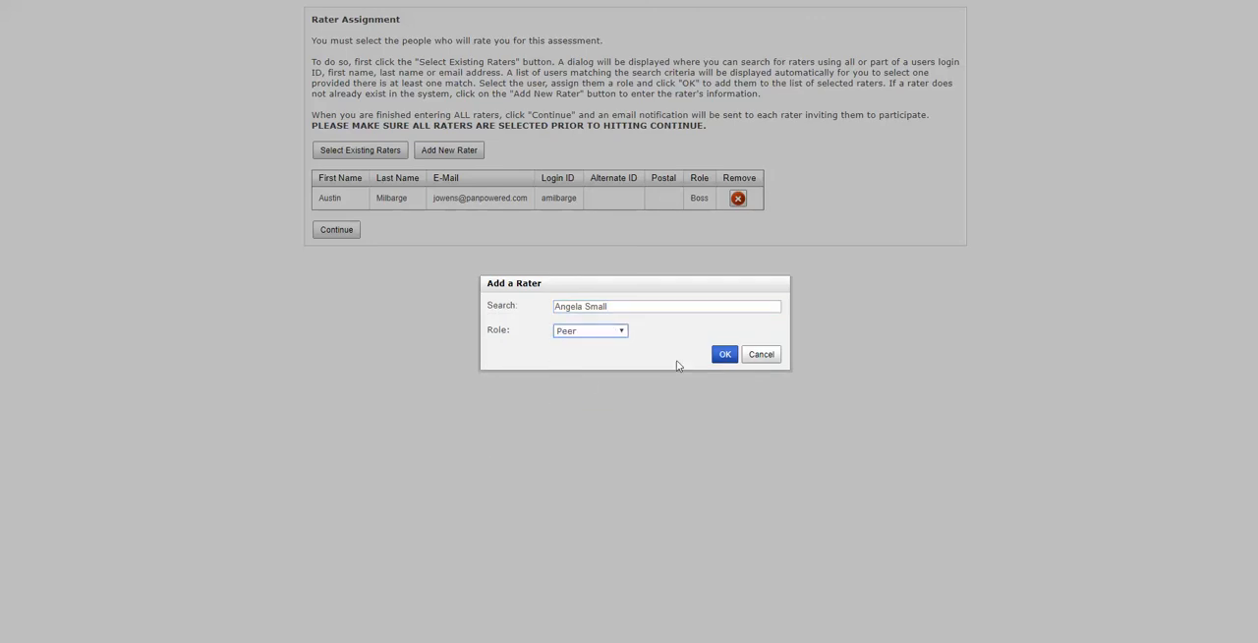
pyautogui.click(725, 355)
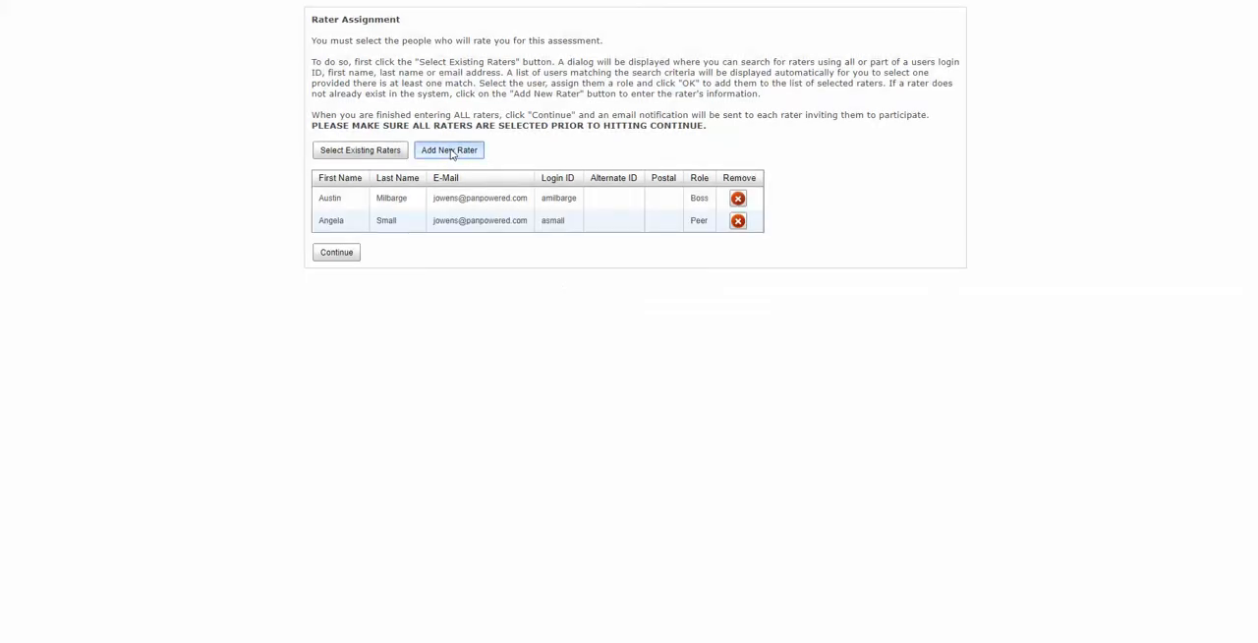
# - Start adding a new rater and fill in the rater's first name, last name and e-mail address
pyautogui.click(453, 154)
pyautogui.click(636, 286)
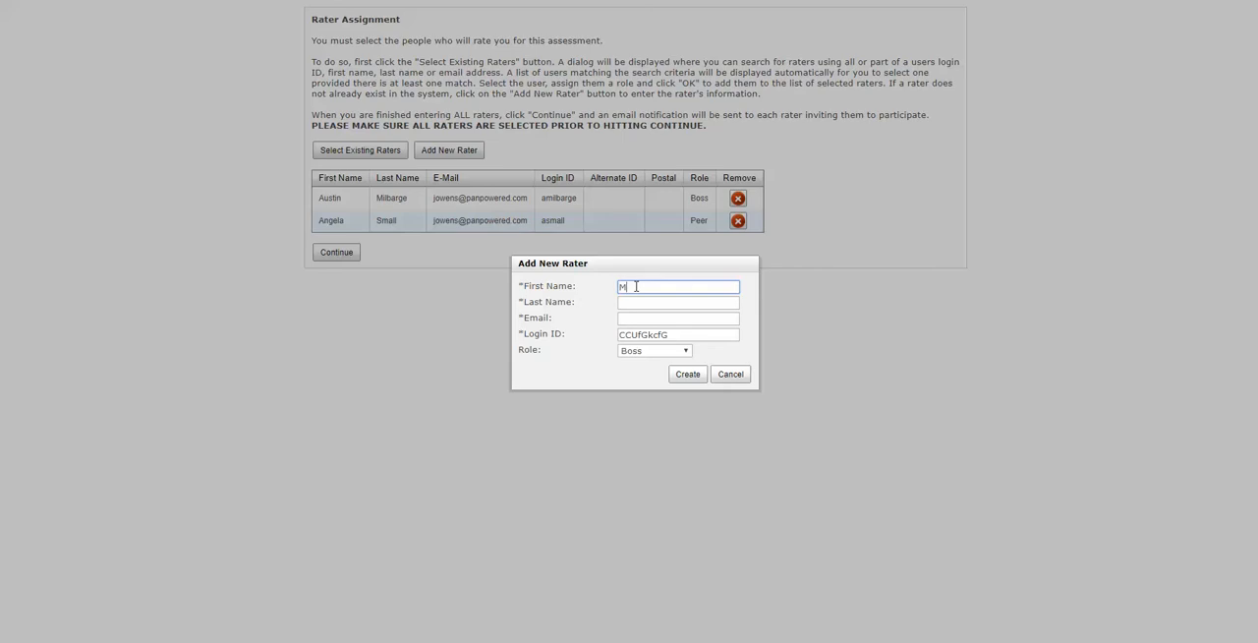
pyautogui.press('Tab')
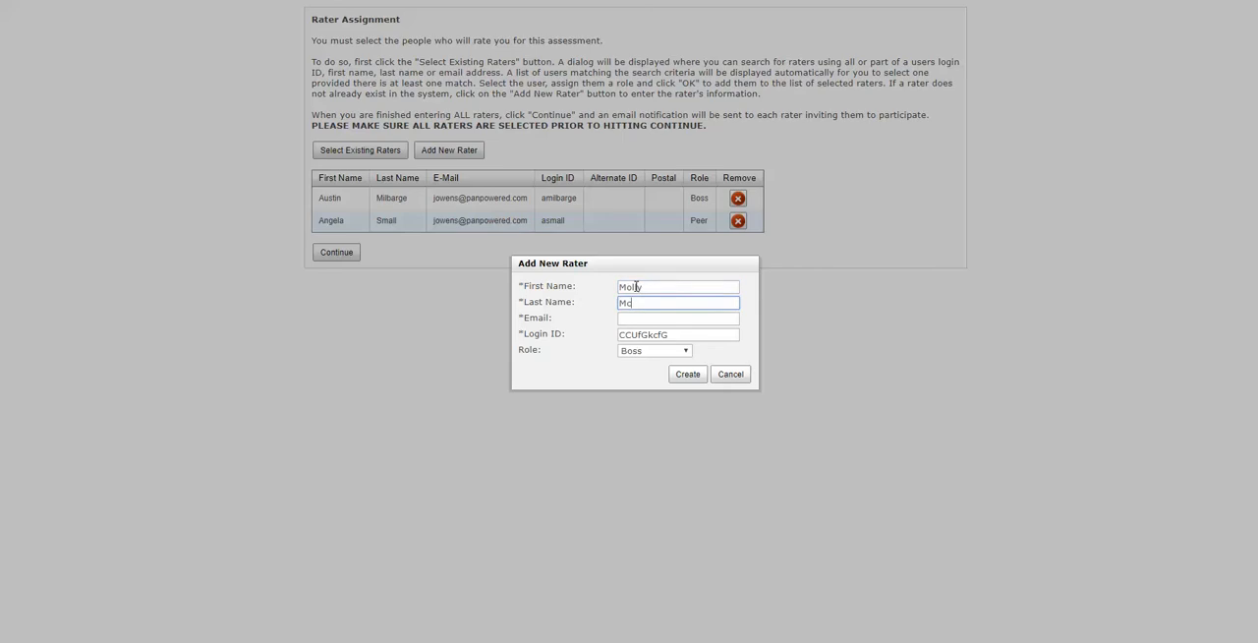
pyautogui.press('Tab')
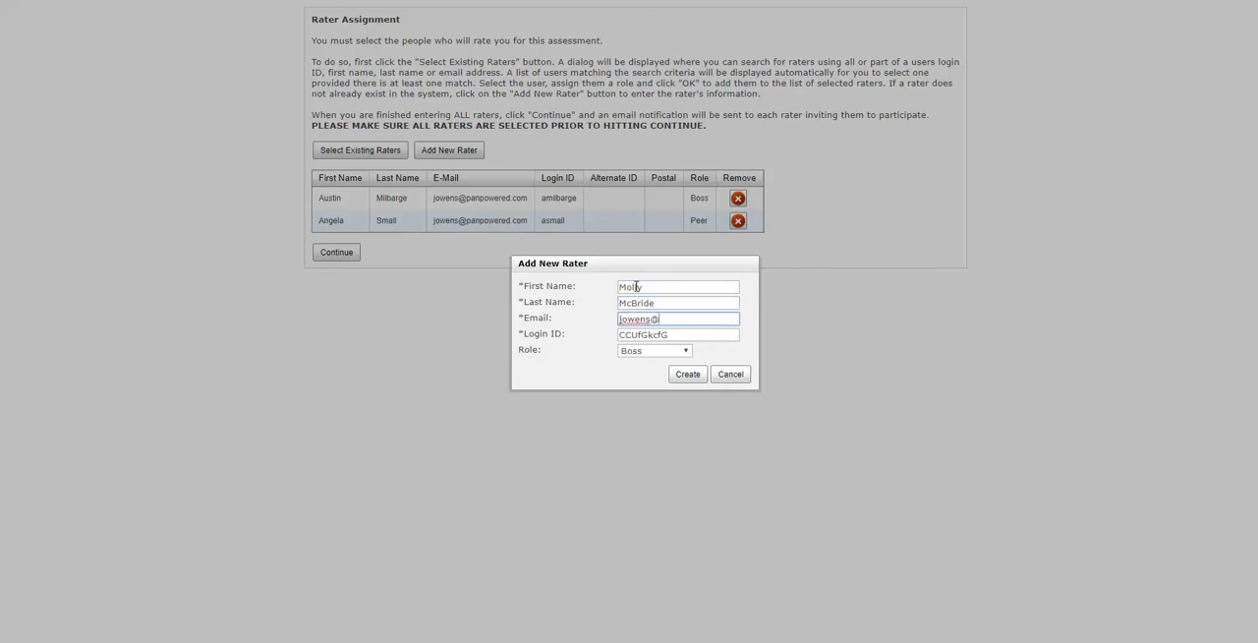
pyautogui.press('Tab')
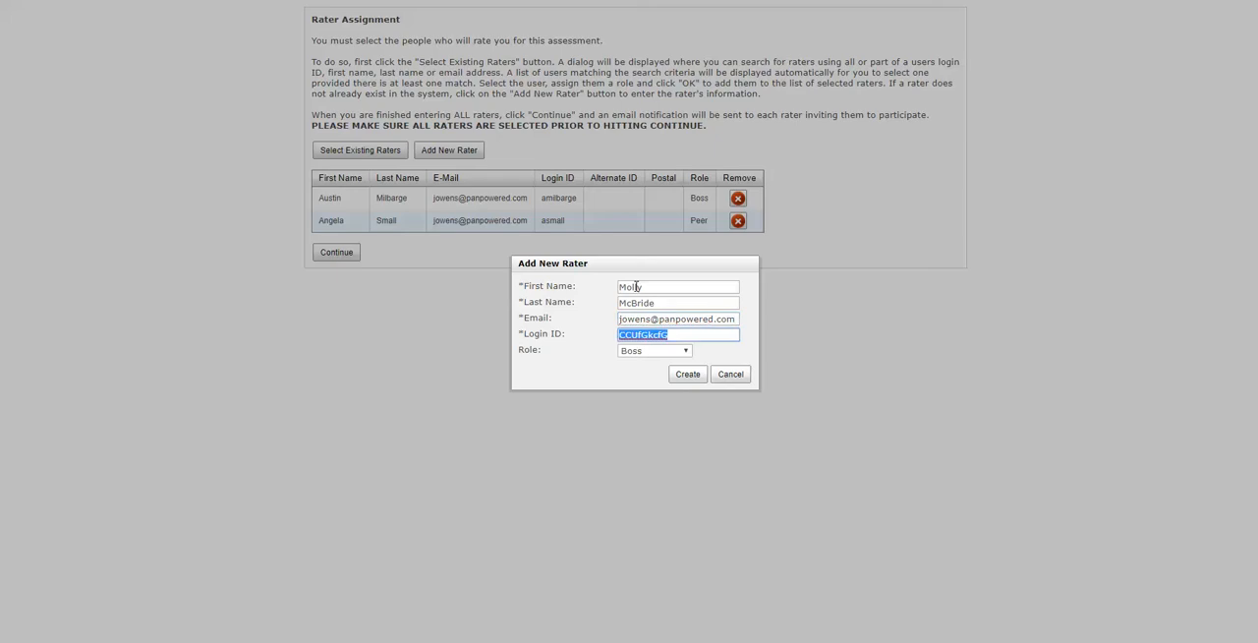
# - Replace the new rater's generated login ID with a name-based one, set the role to Peer and create the rater
pyautogui.click(640, 352)
pyautogui.click(634, 386)
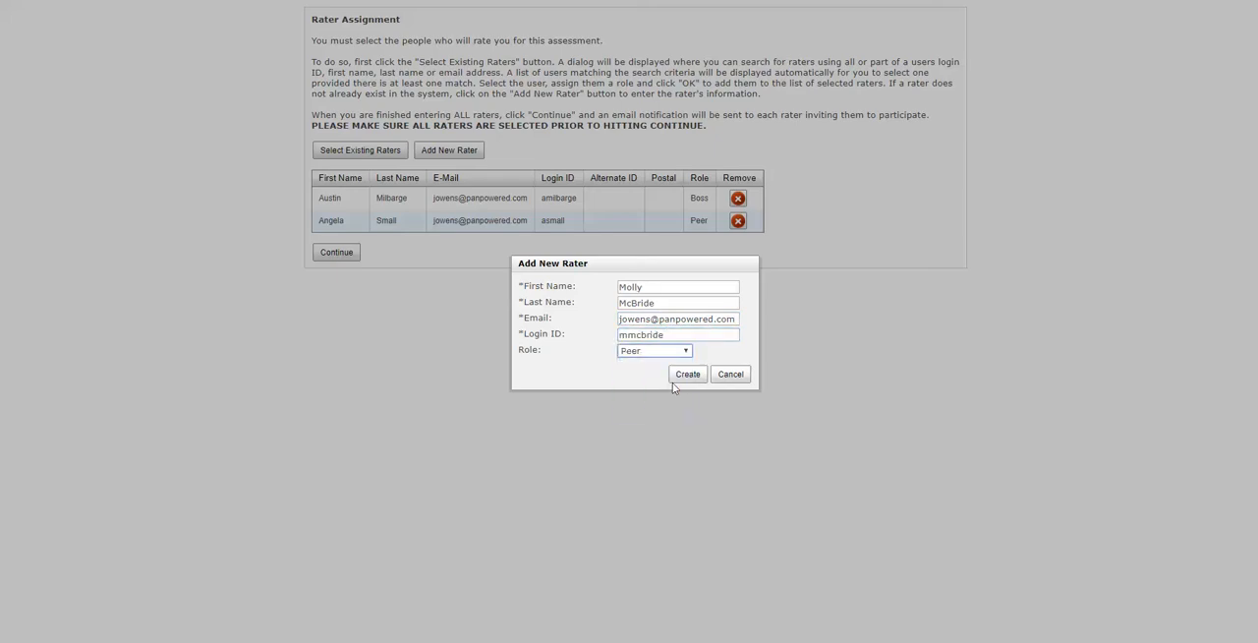
pyautogui.click(687, 374)
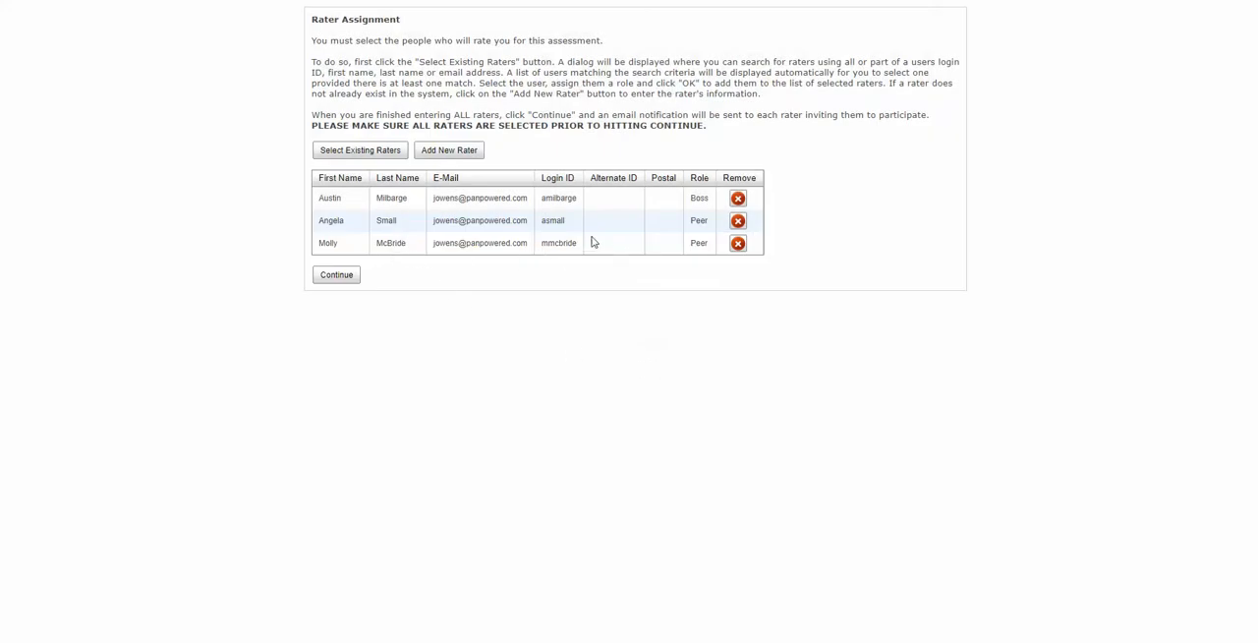
# - Add a further existing rater, found by the e-mail's user name, as the third Peer
pyautogui.click(376, 149)
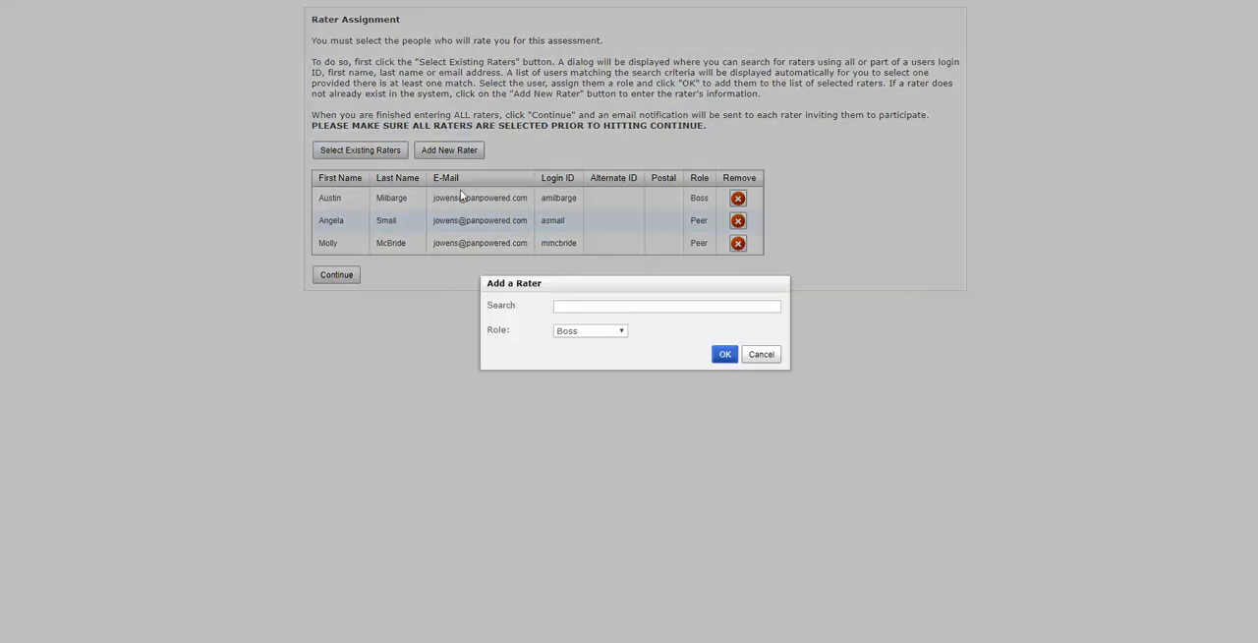
pyautogui.click(581, 305)
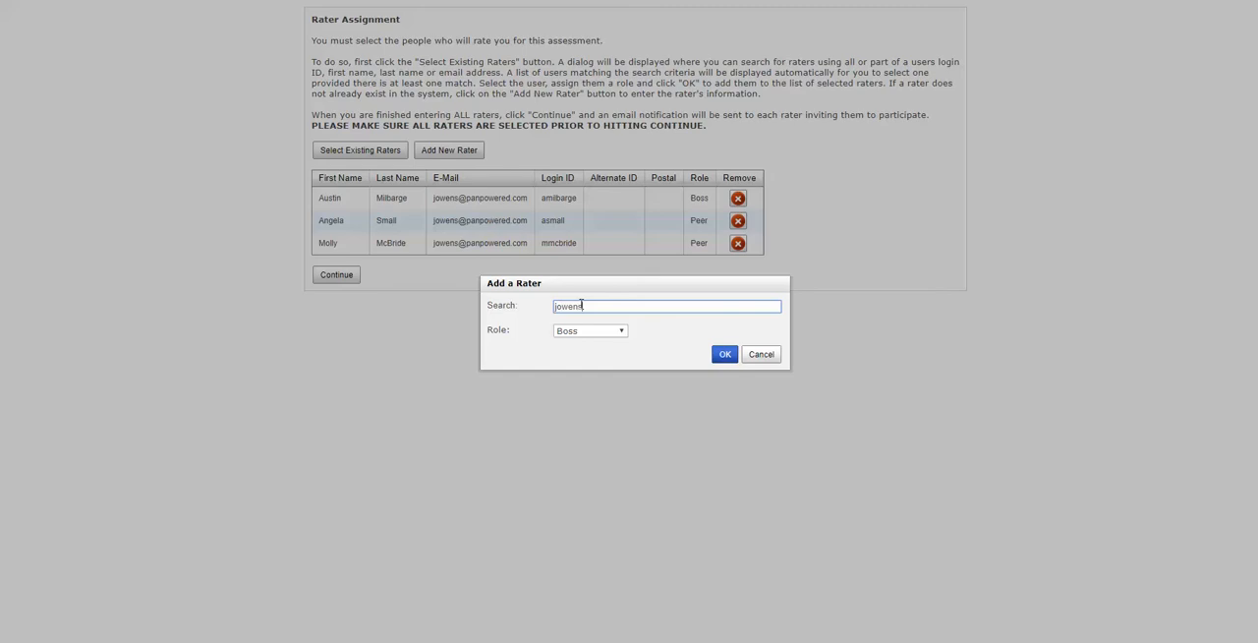
pyautogui.click(573, 440)
pyautogui.click(595, 332)
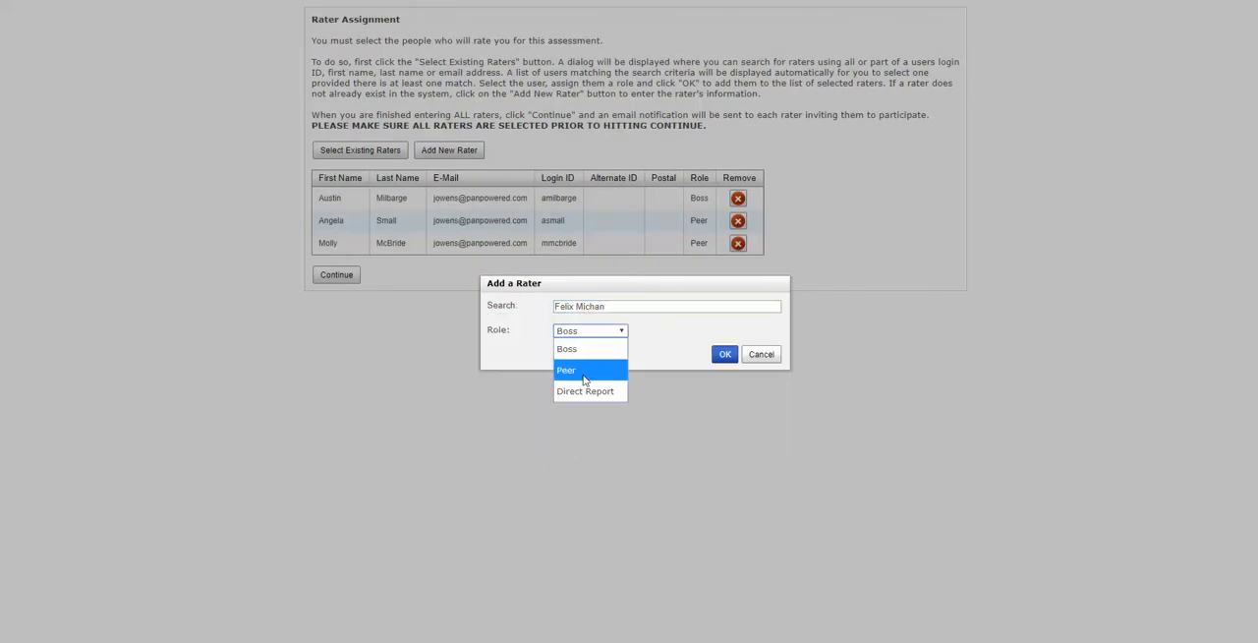
pyautogui.click(585, 379)
pyautogui.click(724, 355)
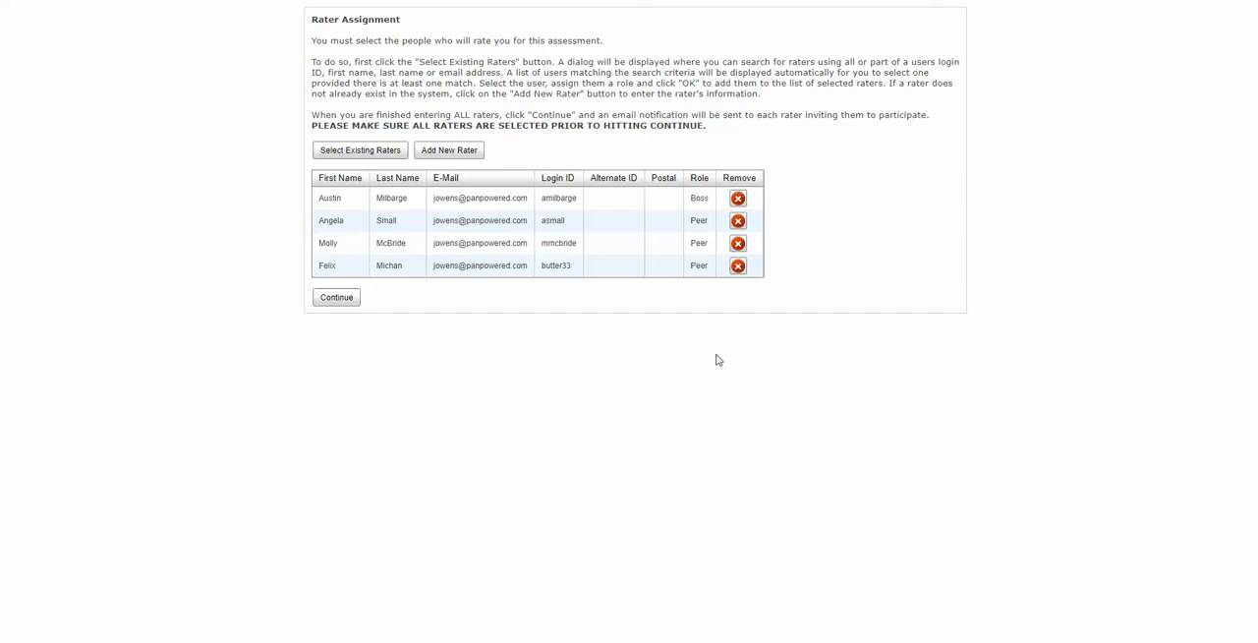
# - Search the existing raters by the e-mail's user name and add one with the role Direct Report
pyautogui.click(385, 157)
pyautogui.click(591, 307)
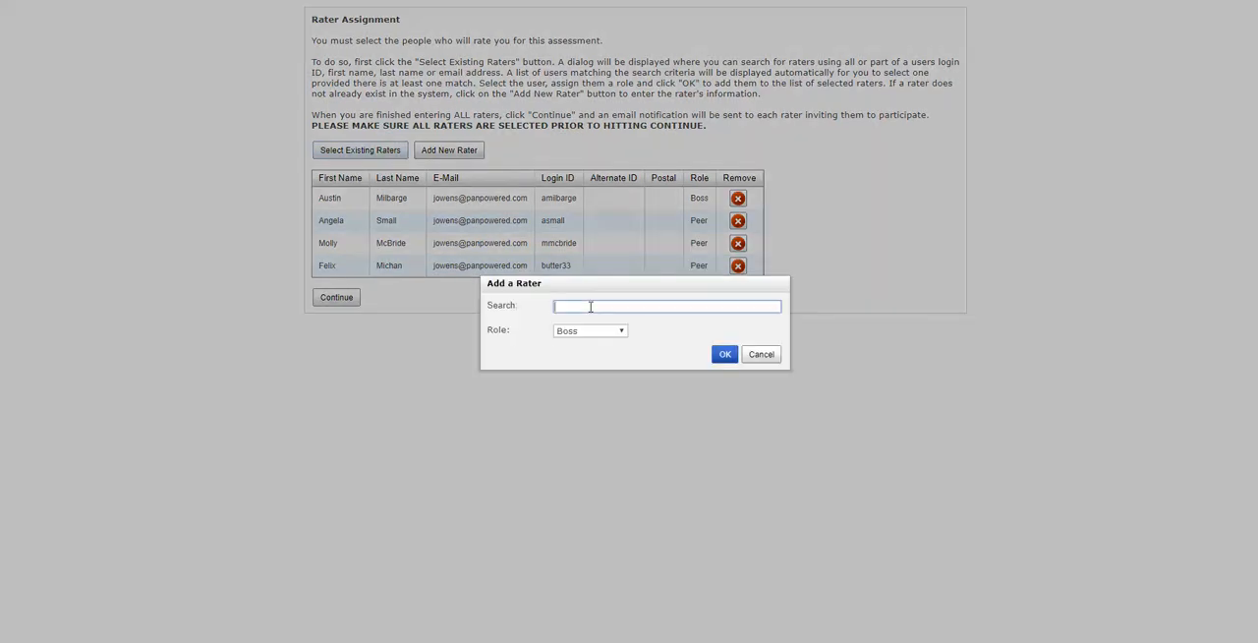
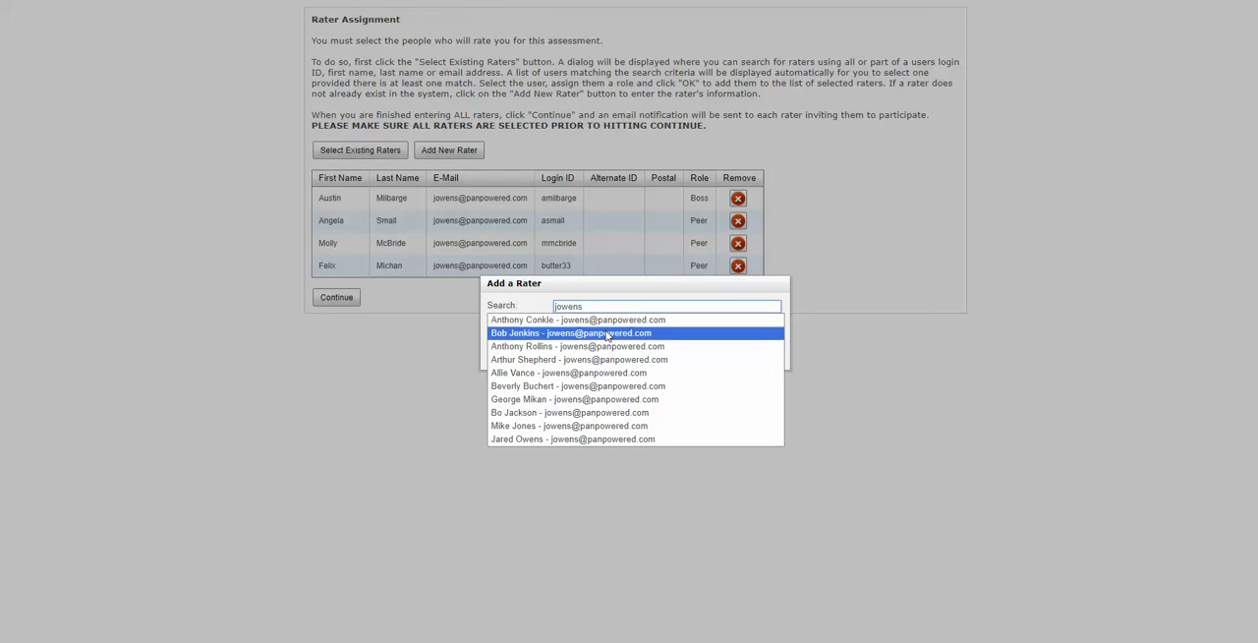
pyautogui.click(617, 400)
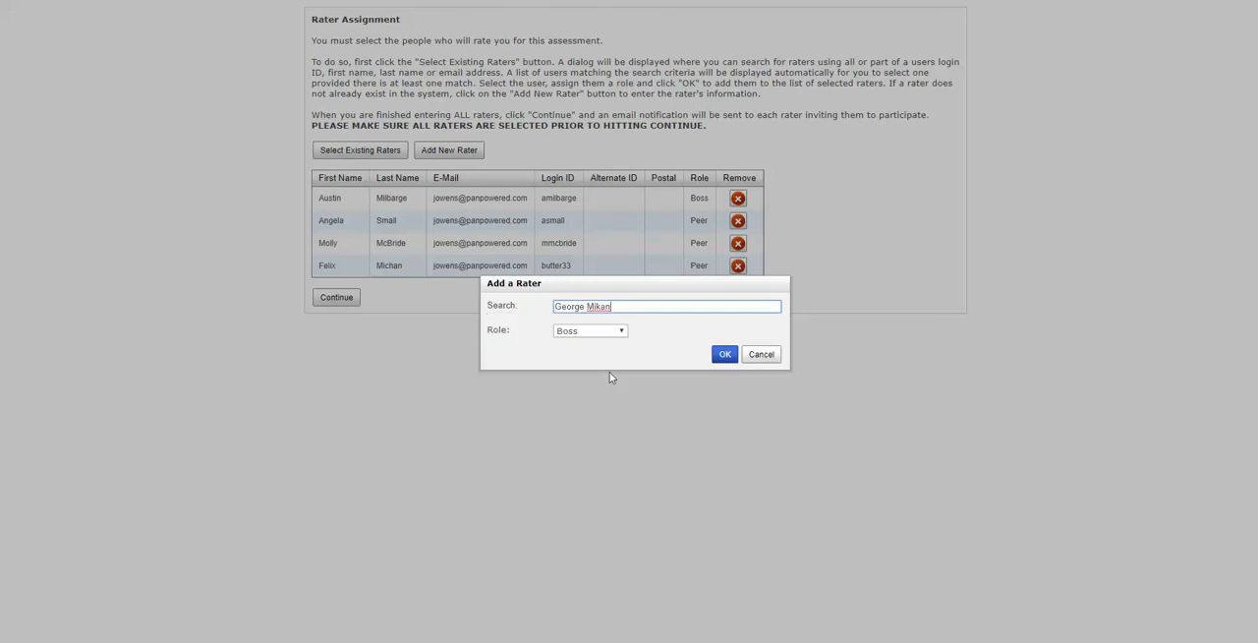
pyautogui.click(595, 332)
pyautogui.click(581, 393)
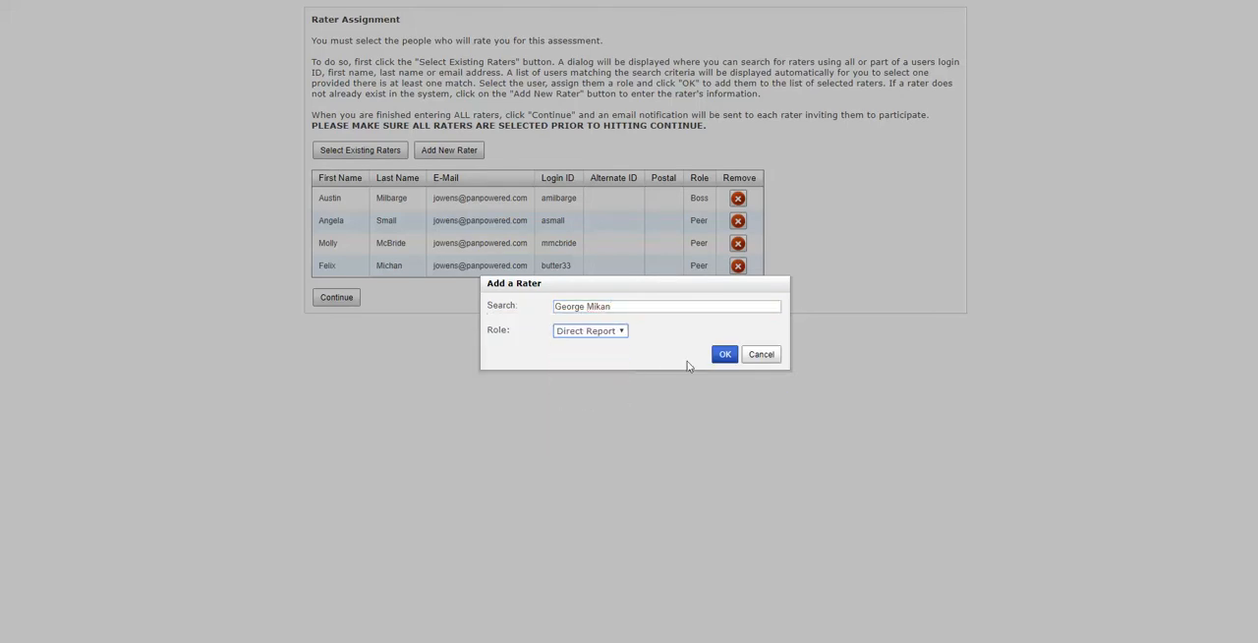
pyautogui.click(724, 354)
# - Search the existing raters by the e-mail's user name and add Sample Tester22 with the role Direct Report
pyautogui.click(392, 151)
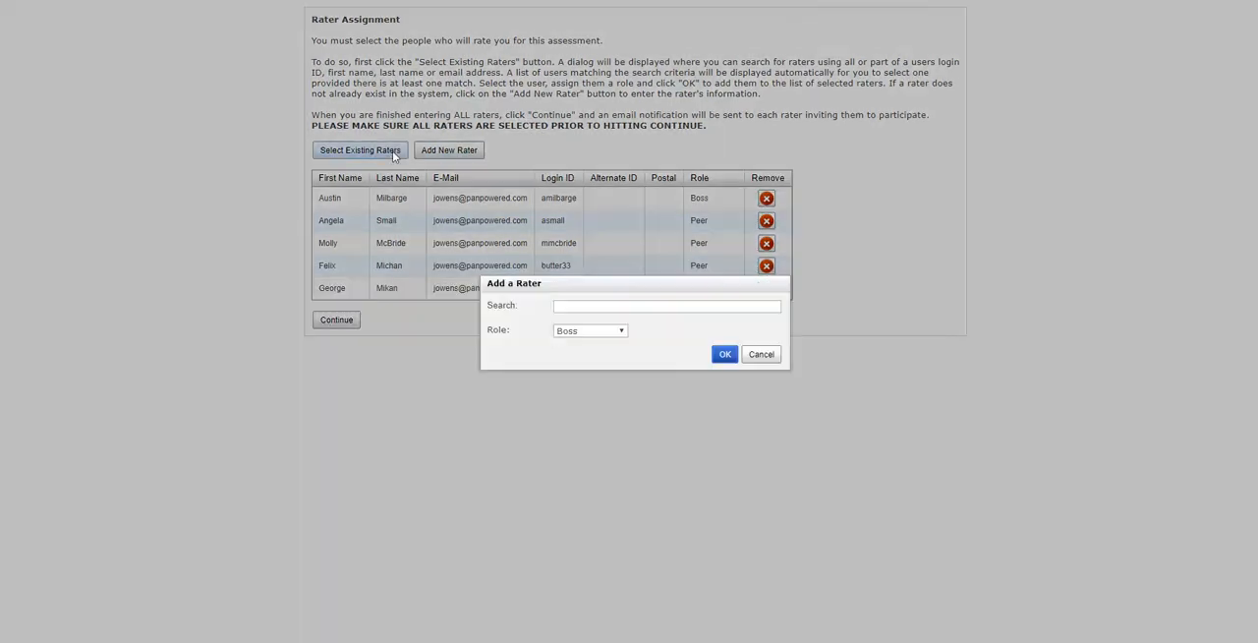
pyautogui.click(595, 308)
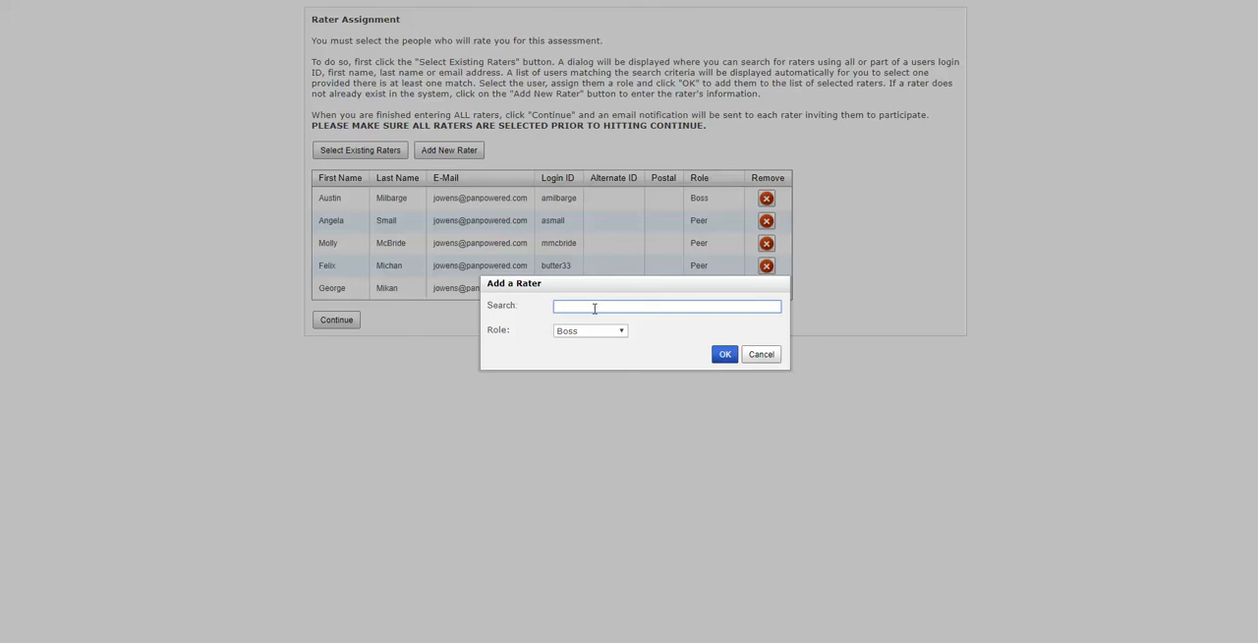
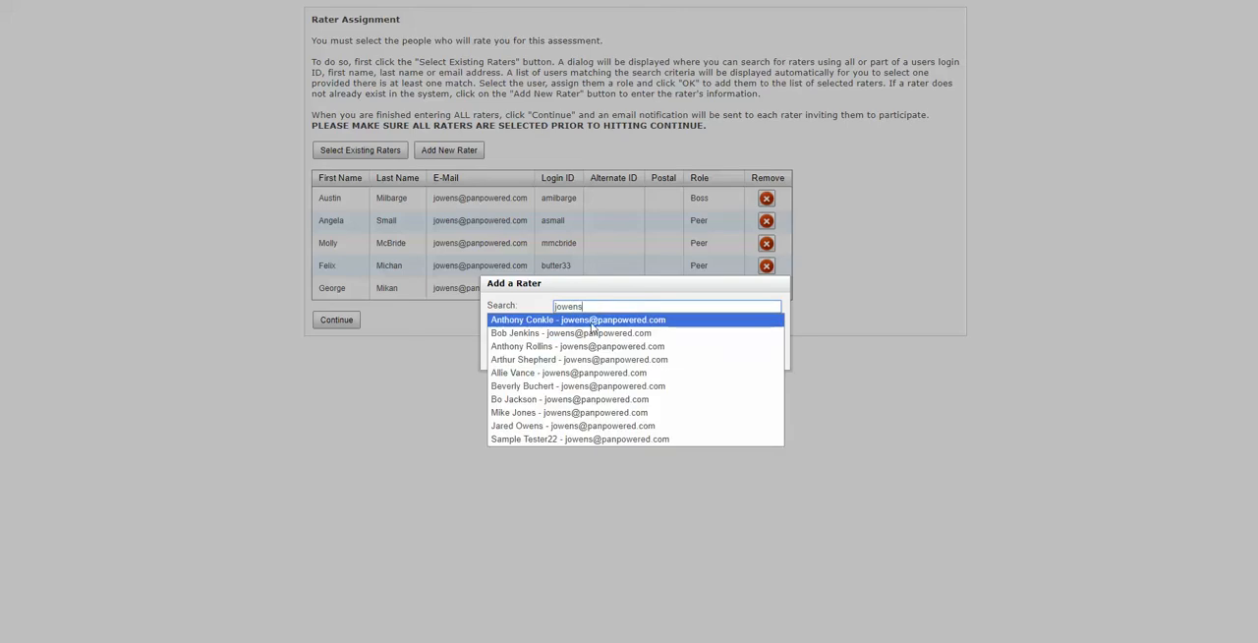
pyautogui.click(581, 439)
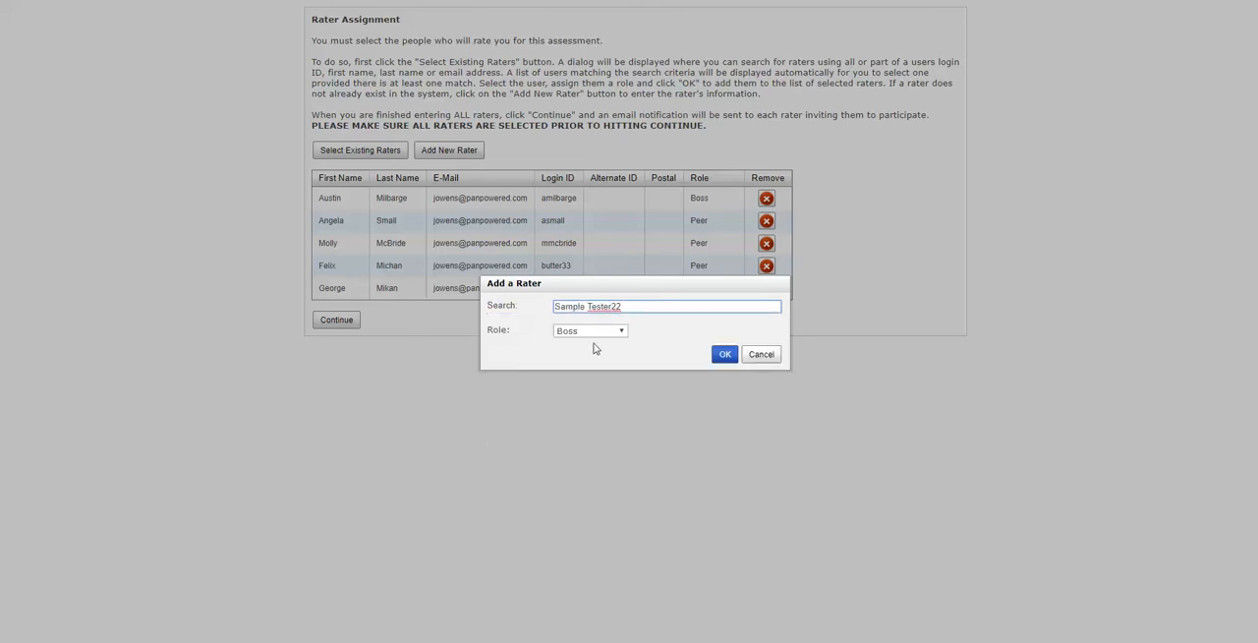
pyautogui.click(595, 333)
pyautogui.click(580, 391)
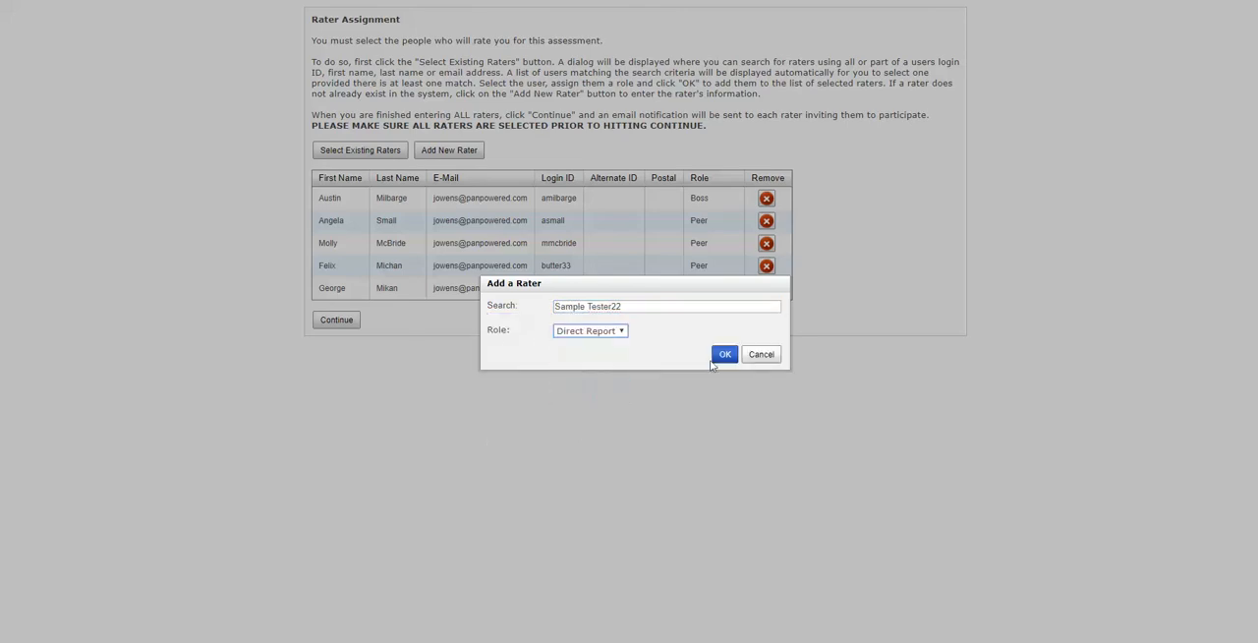
pyautogui.click(723, 356)
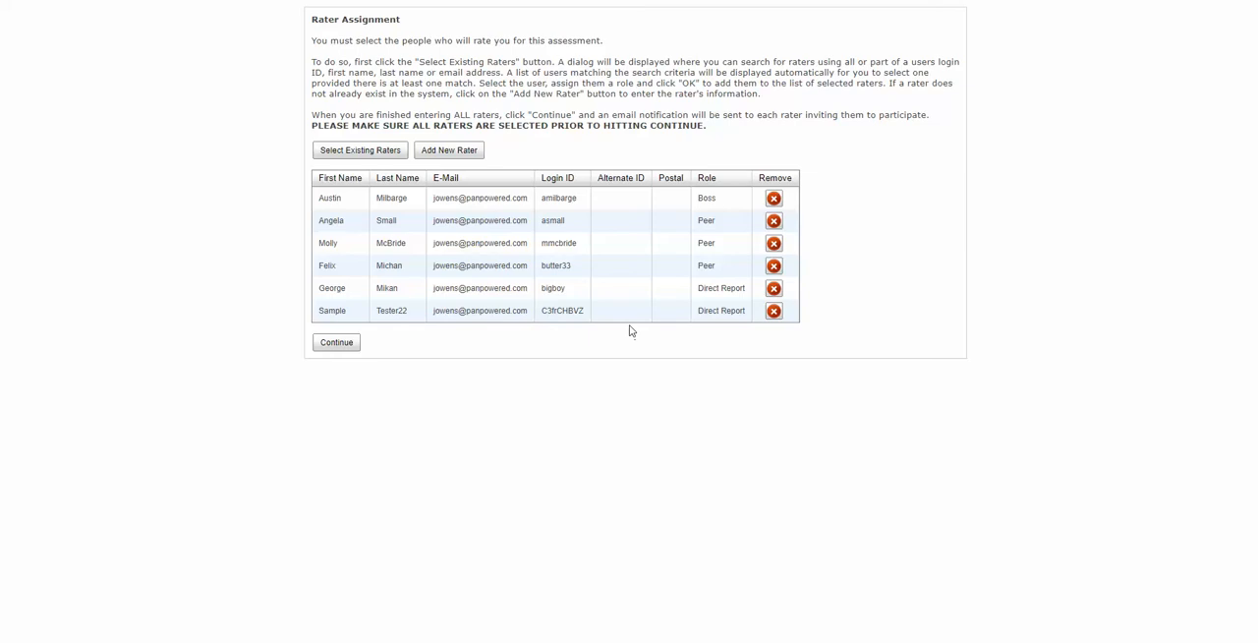
# - Add the second match of the same e-mail search as the third Direct Report, and confirm sending the assignments to all raters
pyautogui.click(366, 151)
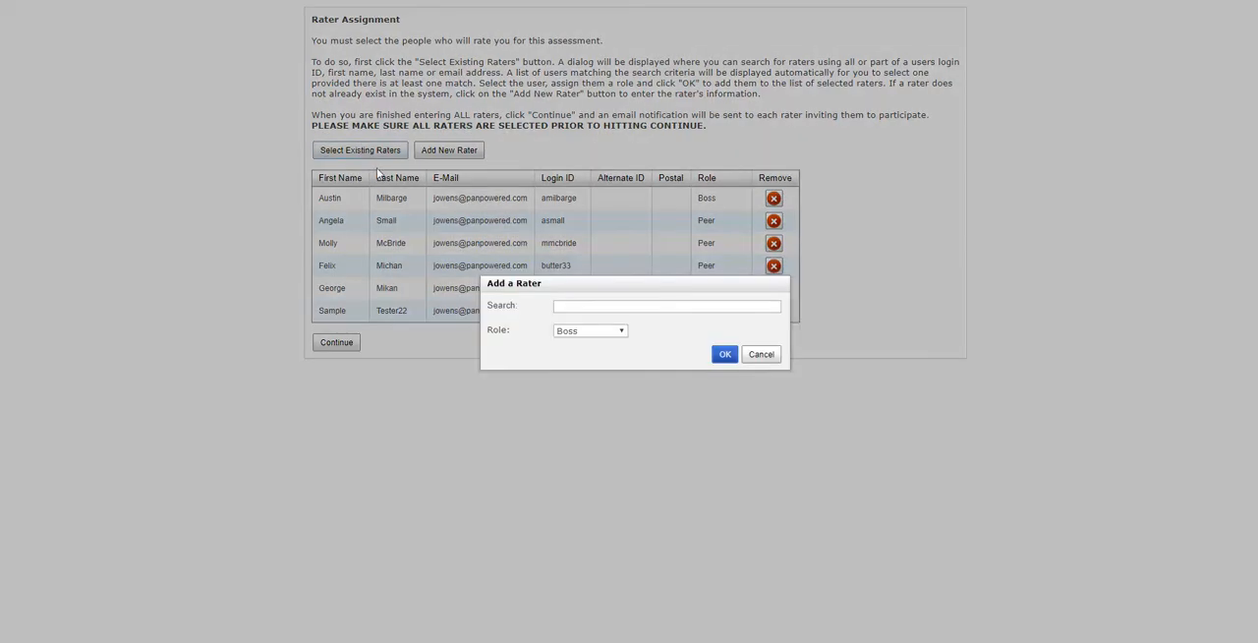
pyautogui.click(564, 306)
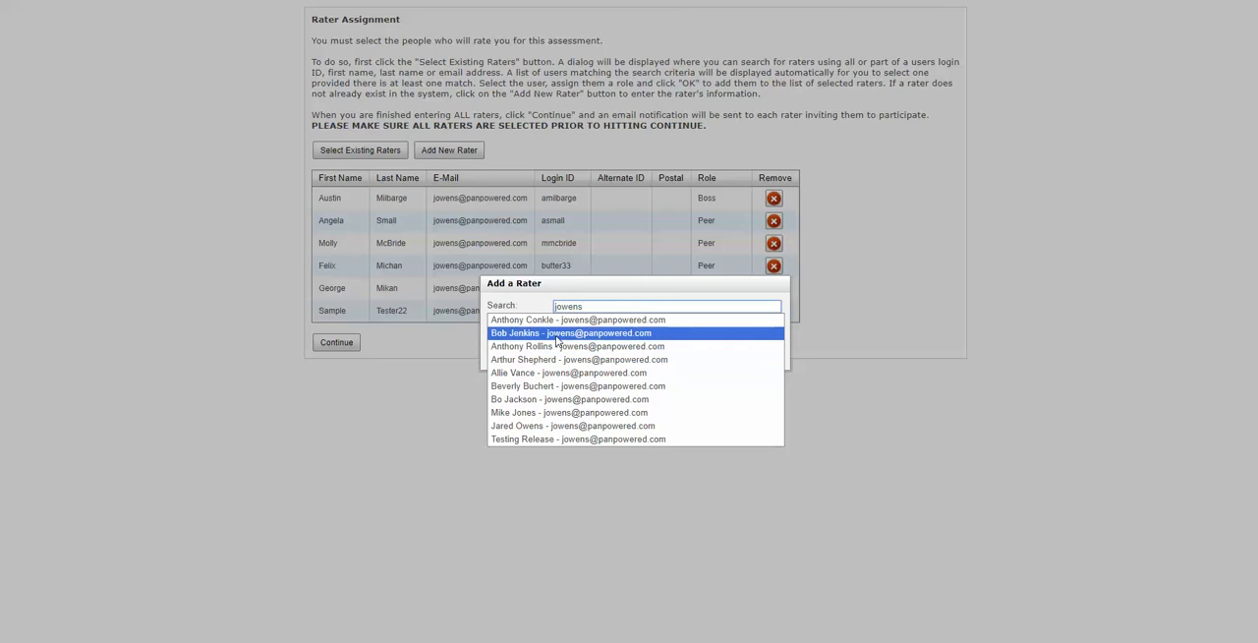
pyautogui.click(590, 334)
pyautogui.click(599, 332)
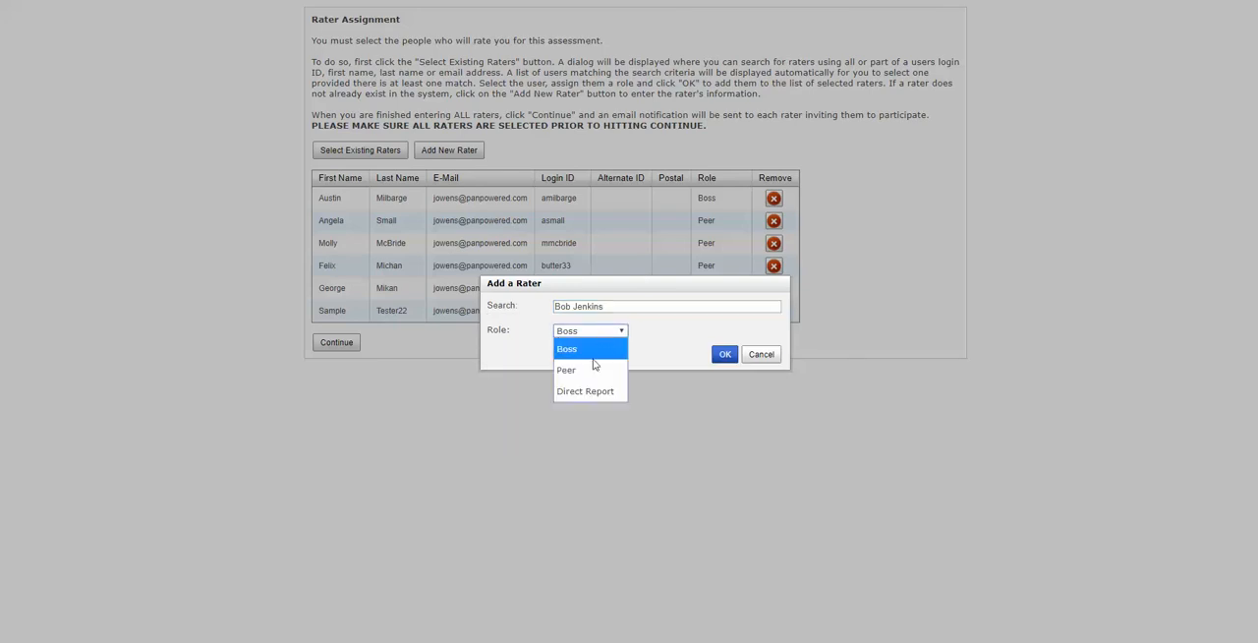
pyautogui.click(610, 388)
pyautogui.click(725, 355)
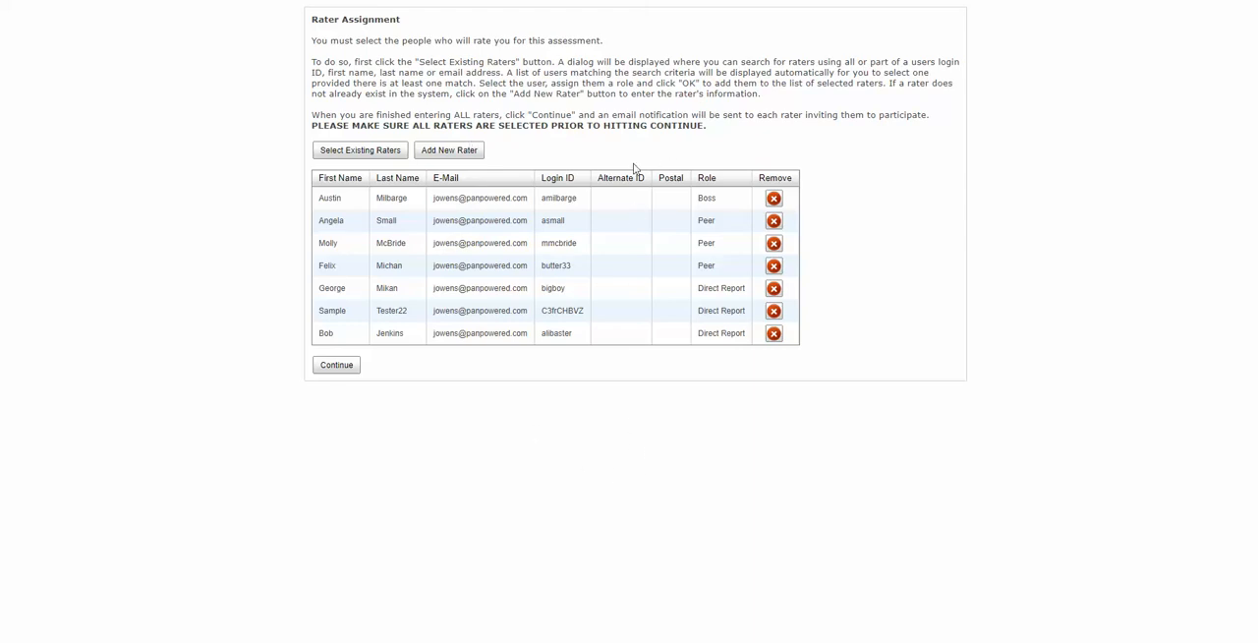
pyautogui.click(337, 366)
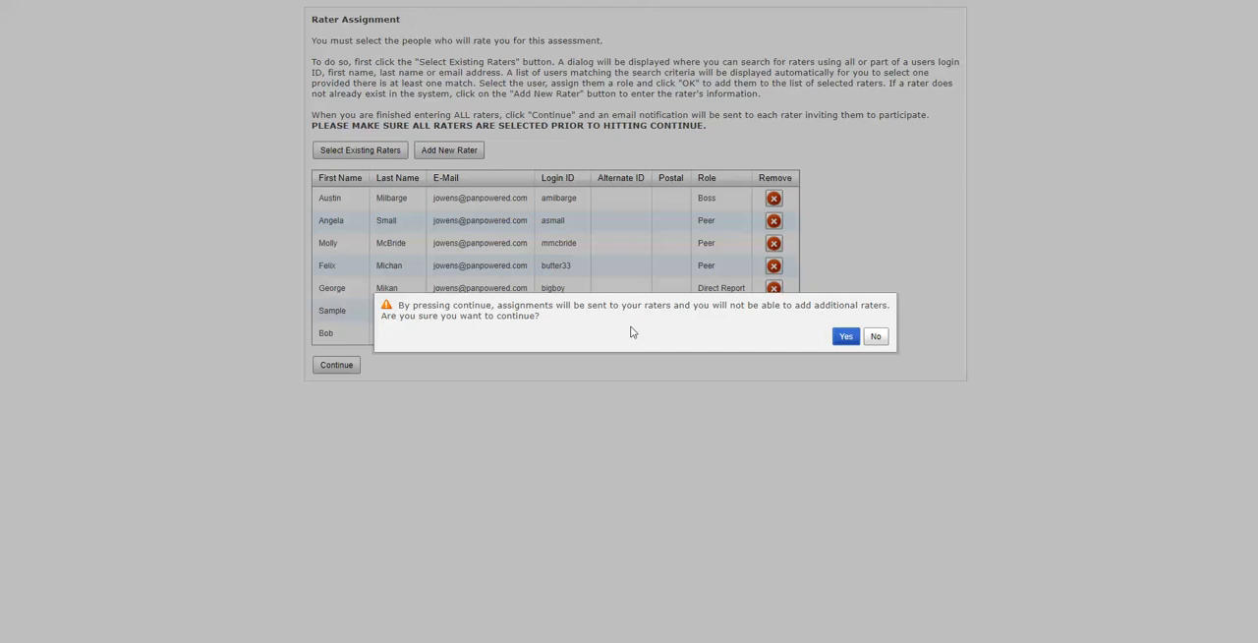
pyautogui.click(844, 340)
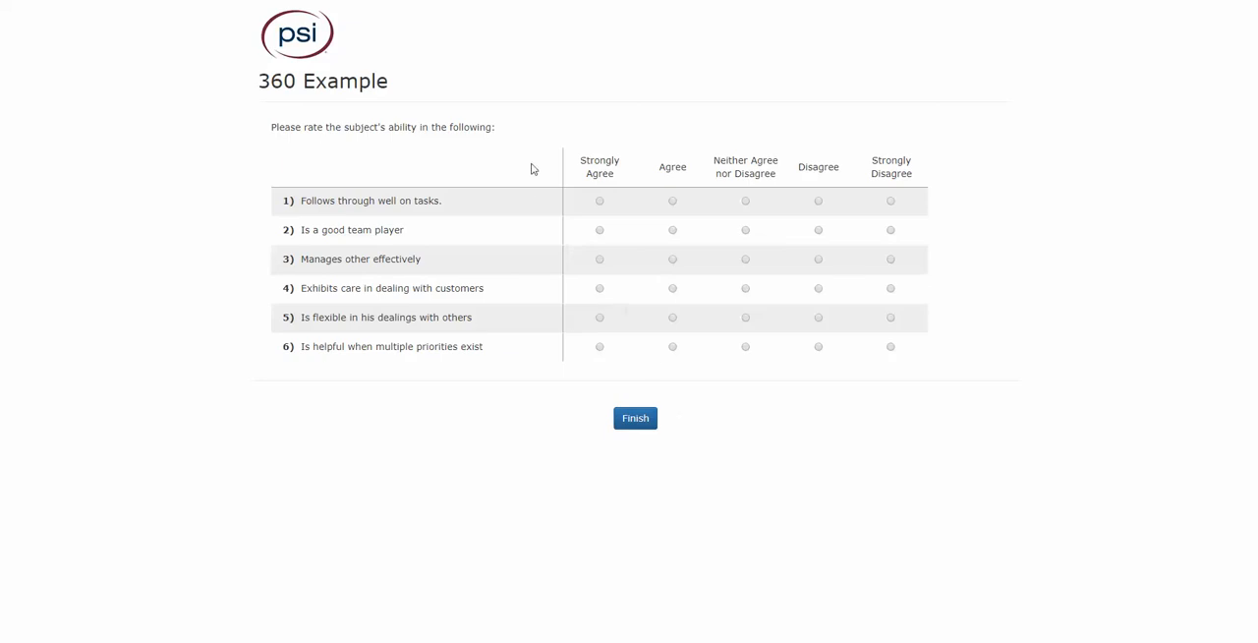
# - Rate all six statements of the 360 Example self-evaluation as Strongly Agree and finish the assessment
pyautogui.click(600, 201)
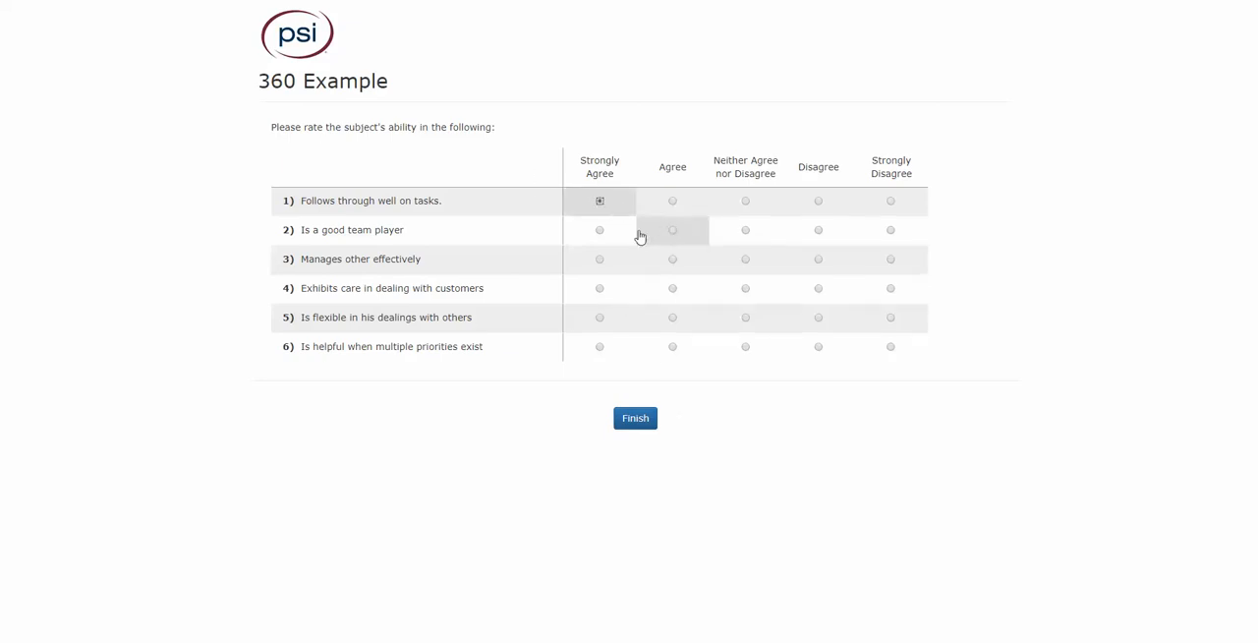
pyautogui.click(600, 230)
pyautogui.click(599, 260)
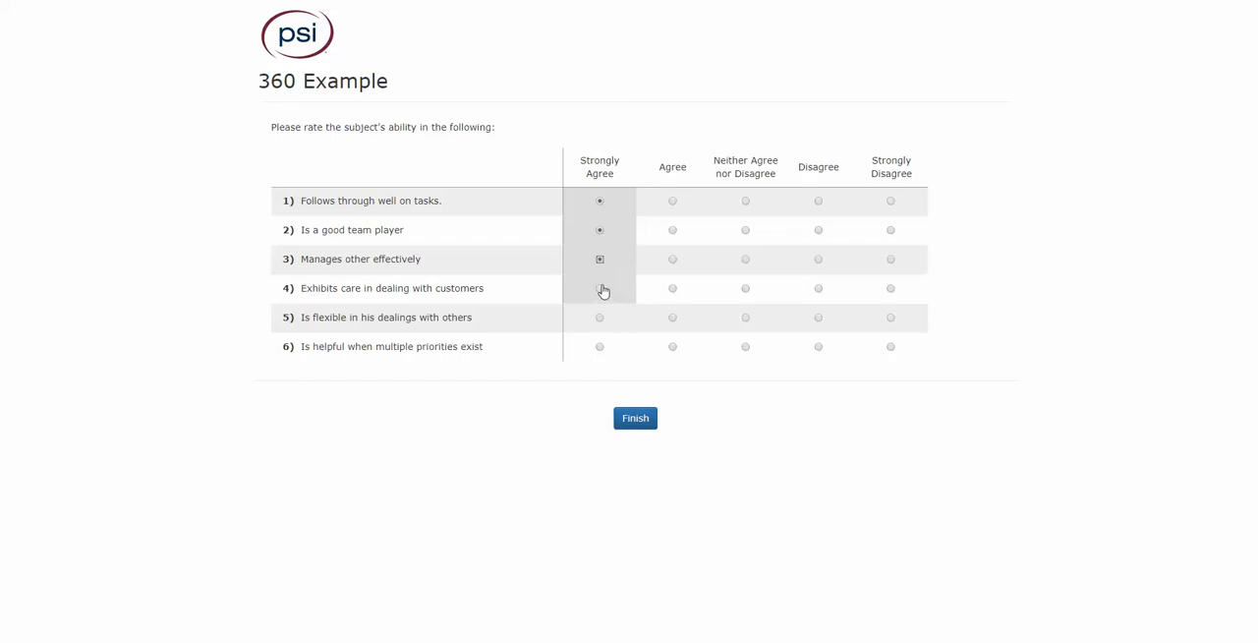
pyautogui.click(600, 288)
pyautogui.click(600, 317)
pyautogui.click(600, 346)
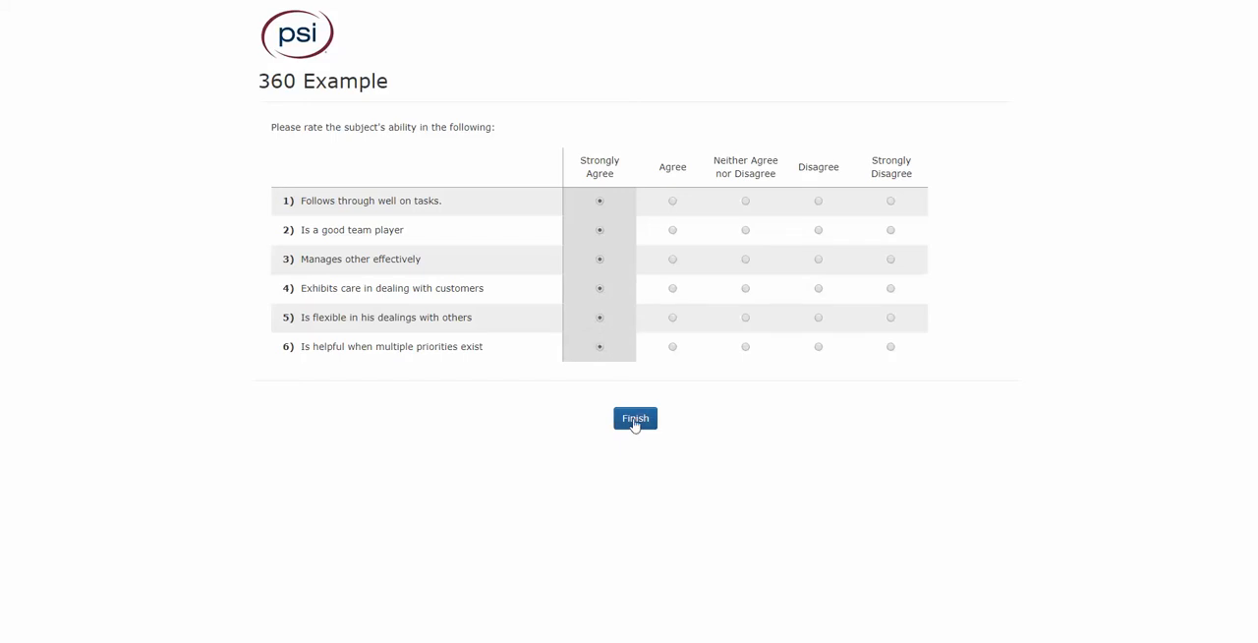
pyautogui.click(630, 421)
pyautogui.click(669, 346)
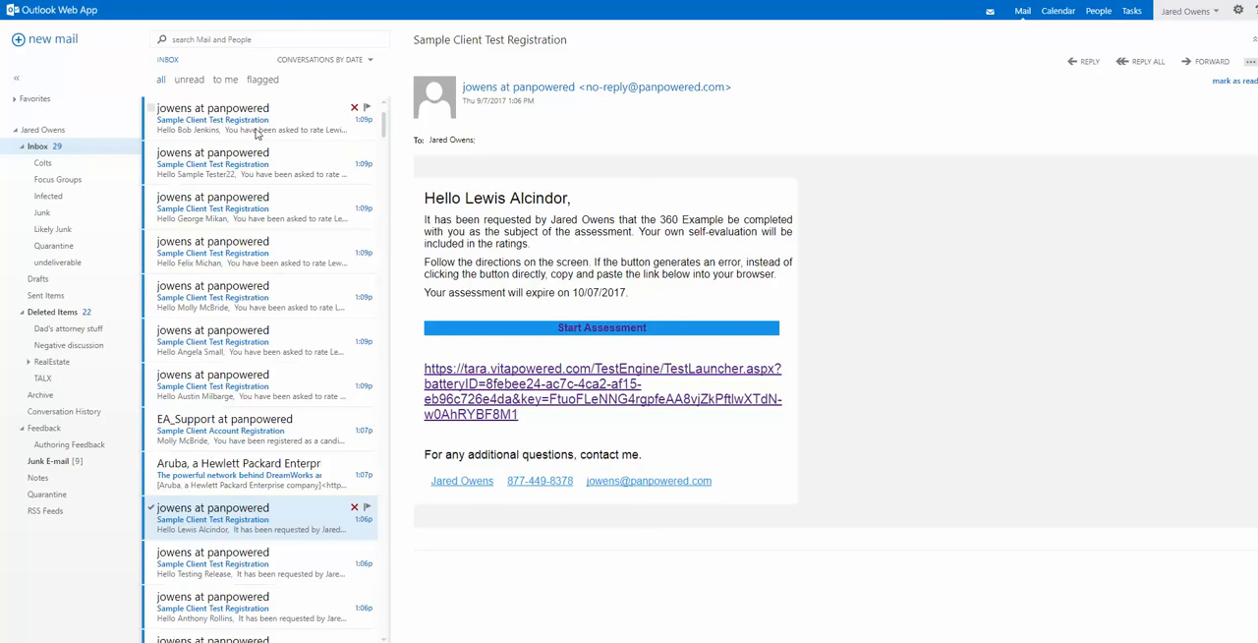
# - In Outlook Web App, view the newest invitation e-mails sent to the selected raters
pyautogui.click(258, 133)
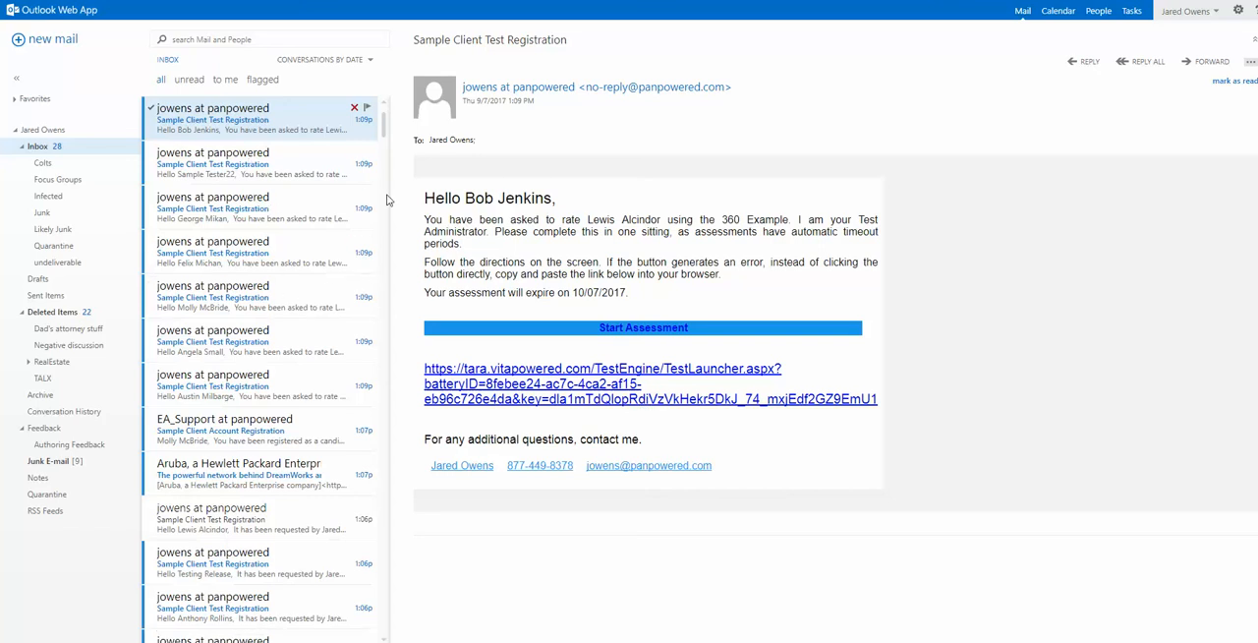
pyautogui.click(280, 172)
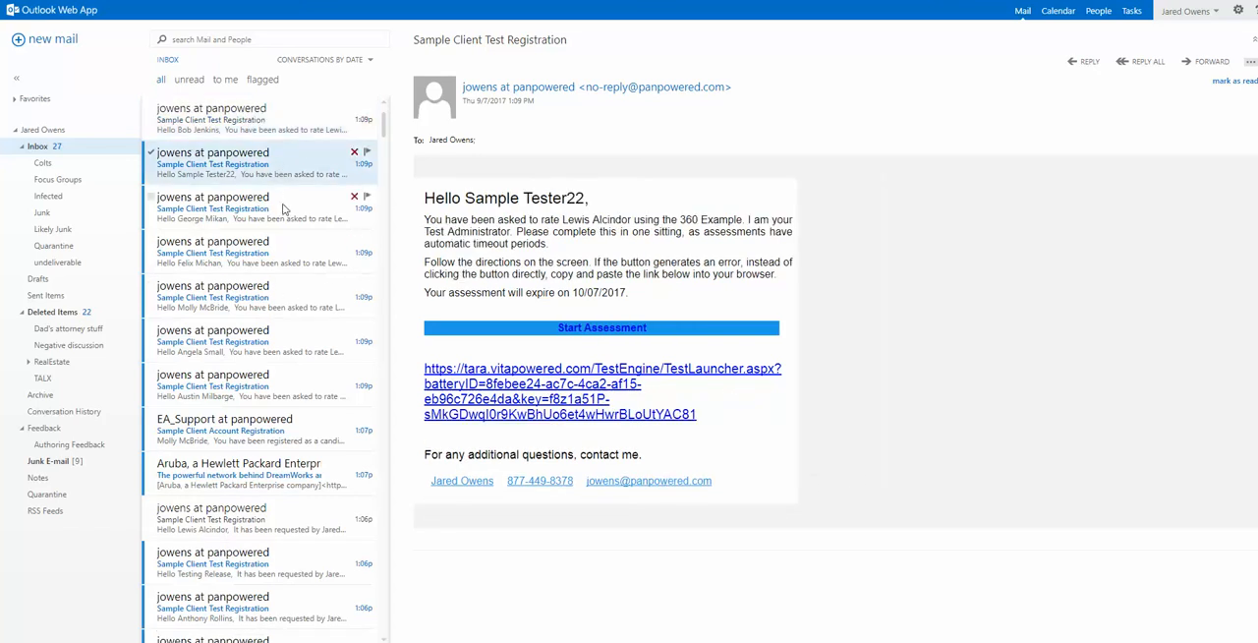